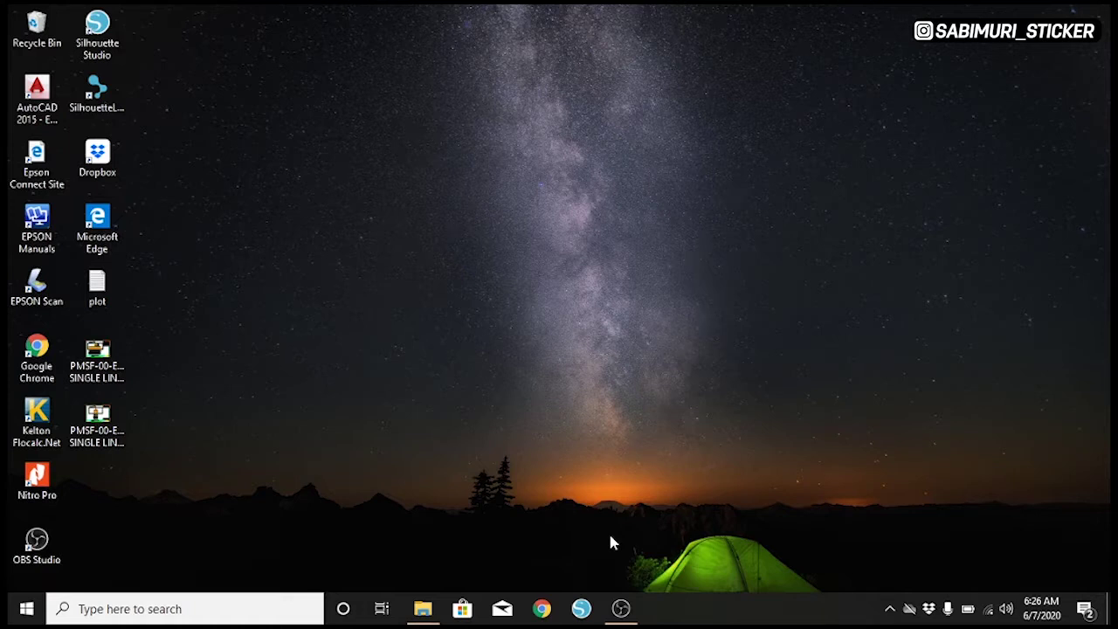
- Switch to Google Chrome and load the Lazada seller site at sellercenter.lazada.co.id
{"action": "left_click", "coordinate": [543, 609]}
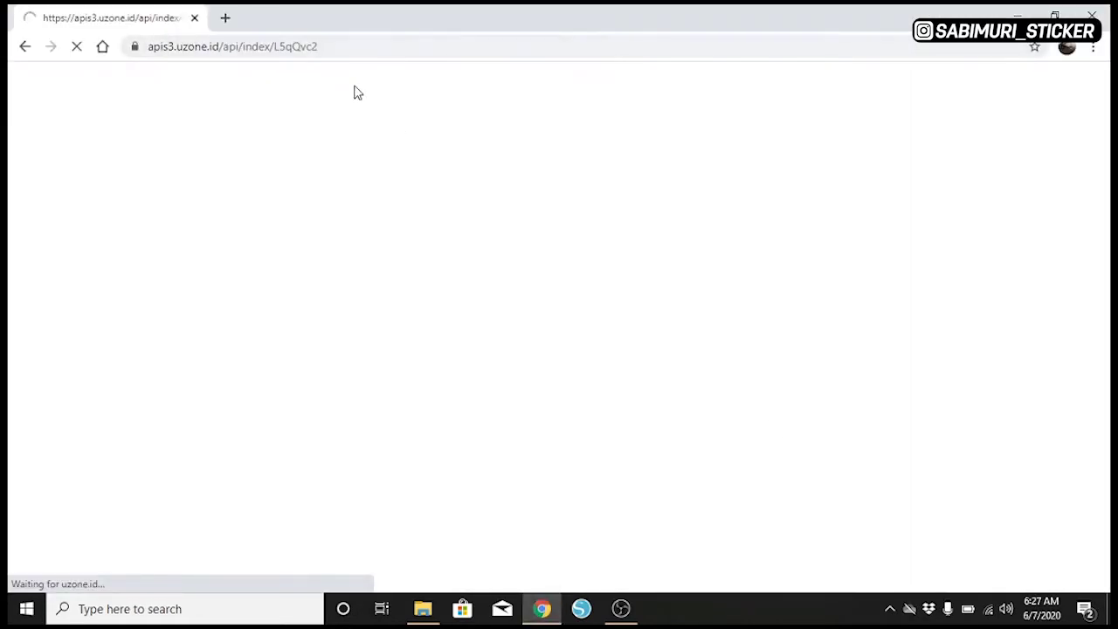
{"action": "left_click", "coordinate": [391, 53]}
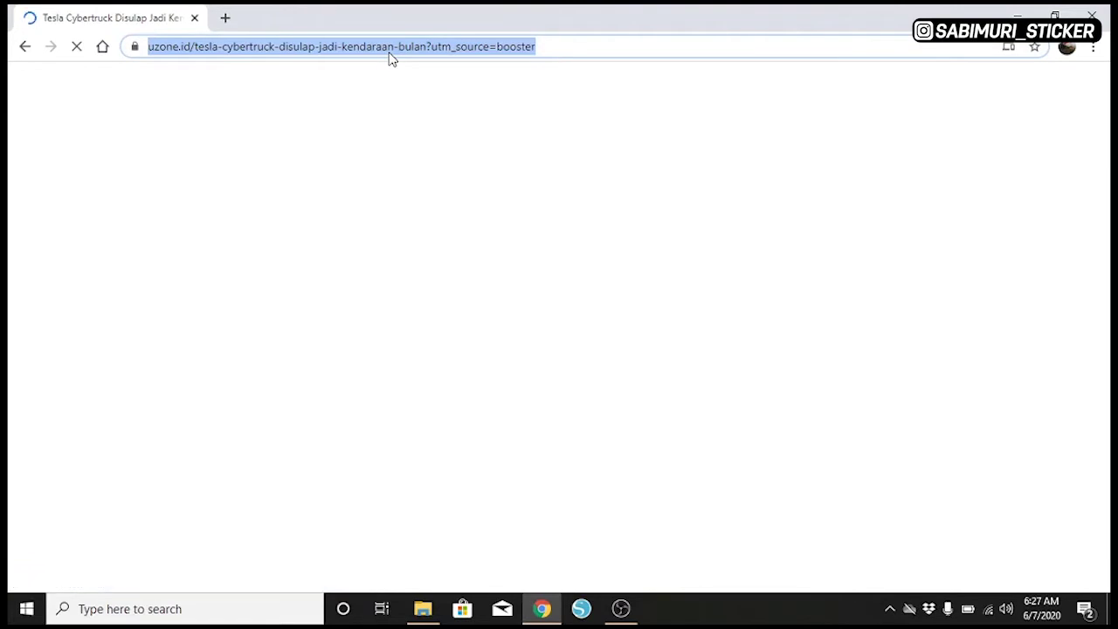
{"action": "type", "text": "se"}
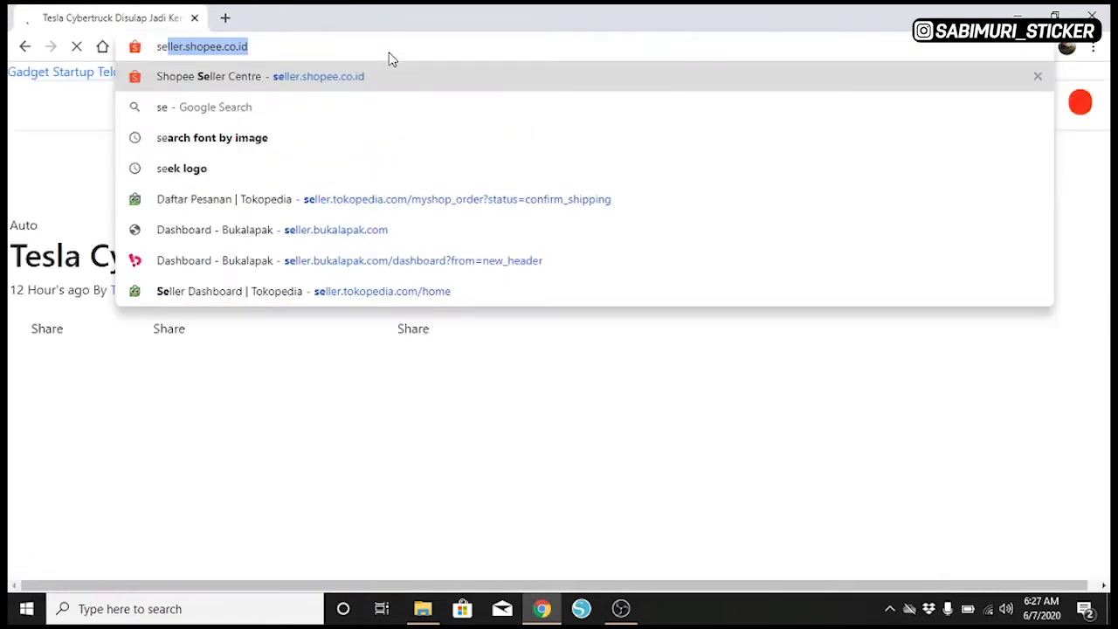
{"action": "type", "text": "llercen"}
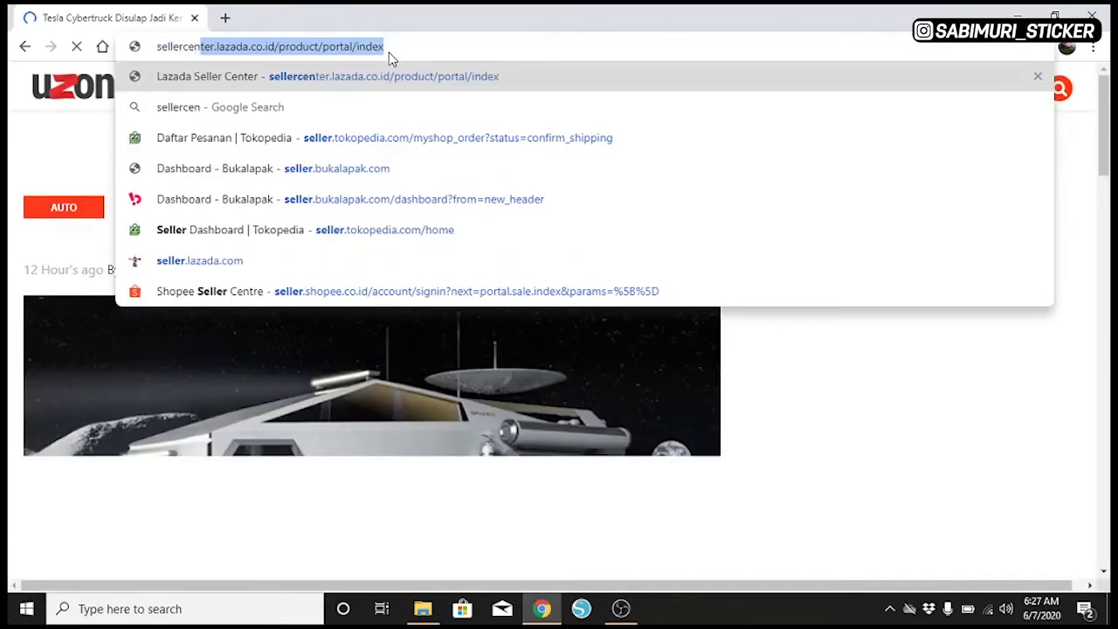
{"action": "type", "text": "ter.la"}
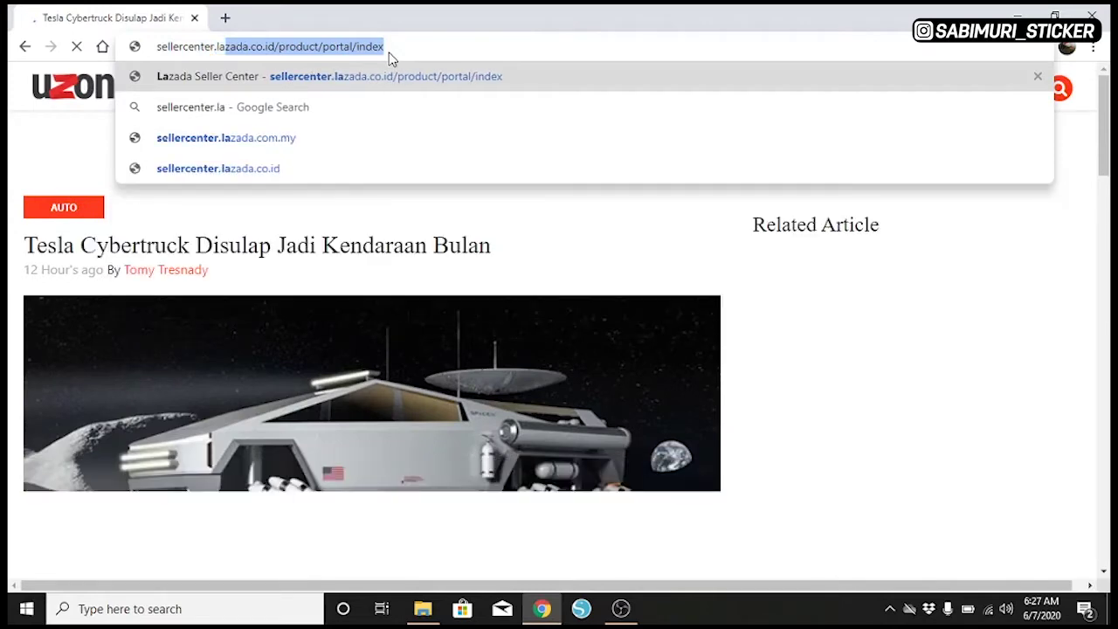
{"action": "type", "text": "zada.co"}
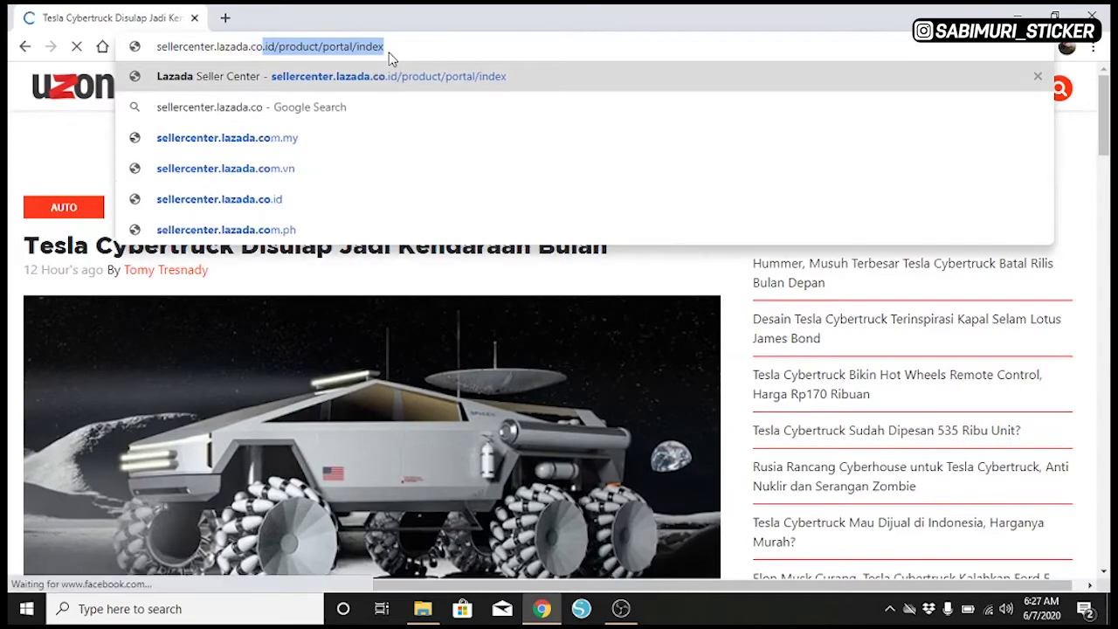
{"action": "type", "text": ".id"}
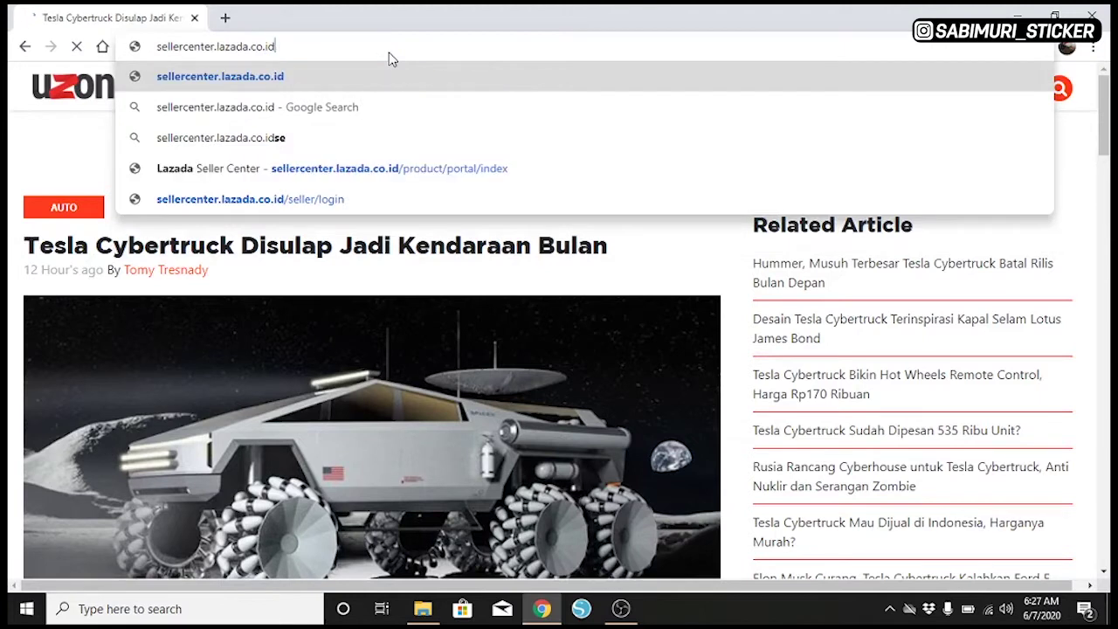
{"action": "key", "text": "Return"}
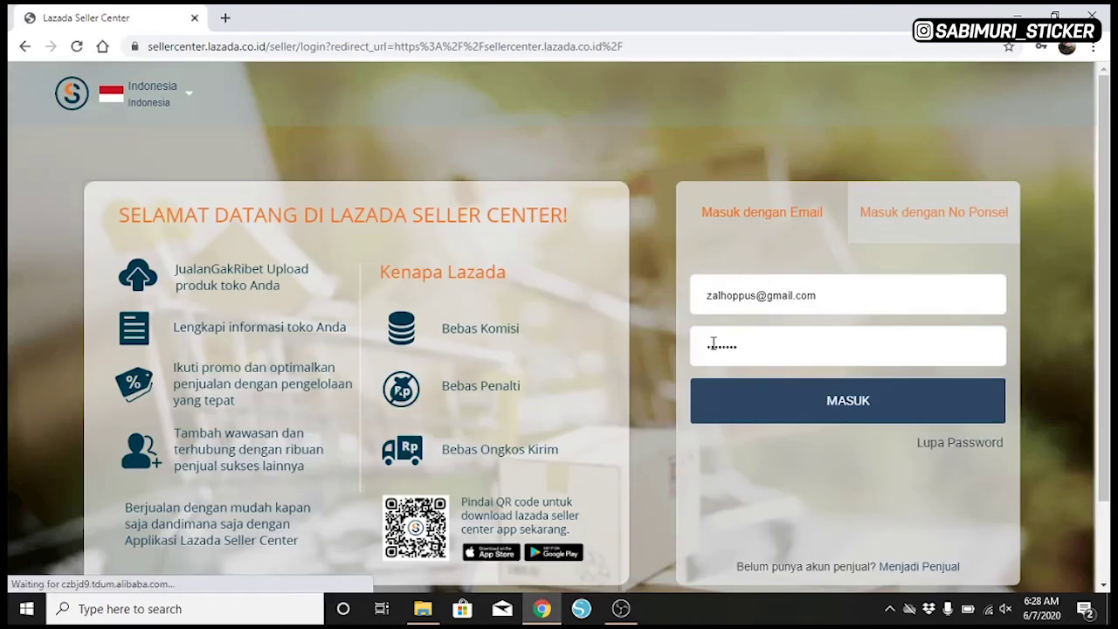
- Log in to the seller account with the prefilled credentials and dismiss the Seller Story announcement
{"action": "left_click", "coordinate": [878, 410]}
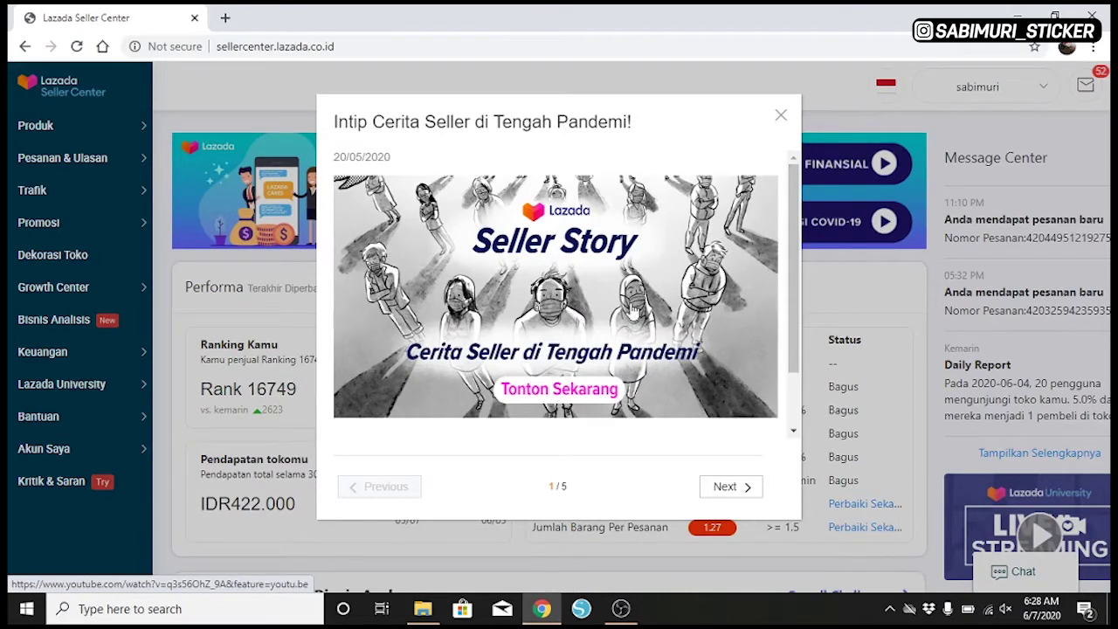
{"action": "left_click", "coordinate": [782, 116]}
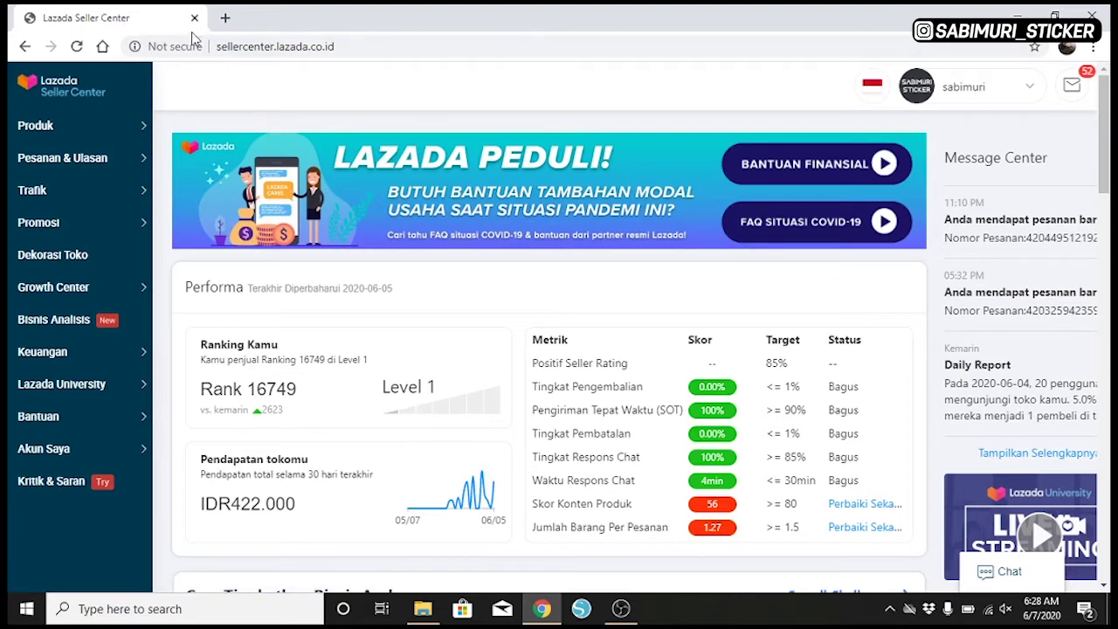
- Go to the Pesanan order review page and dismiss the tip about asking customers for ratings and reviews
{"action": "mouse_move", "coordinate": [115, 170]}
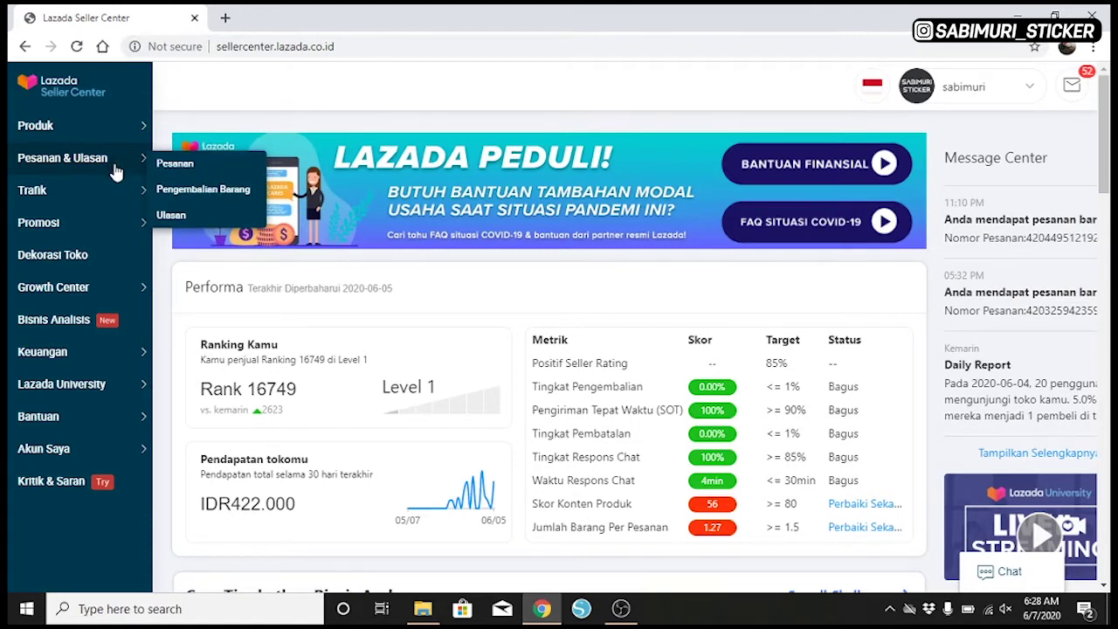
{"action": "left_click", "coordinate": [193, 171]}
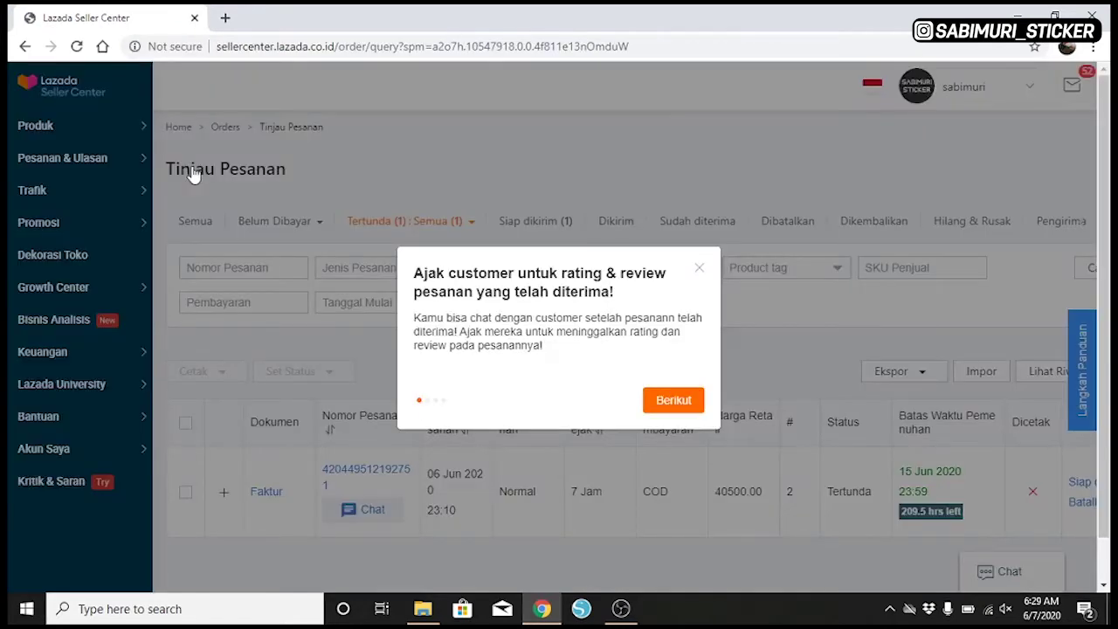
{"action": "left_click", "coordinate": [700, 269]}
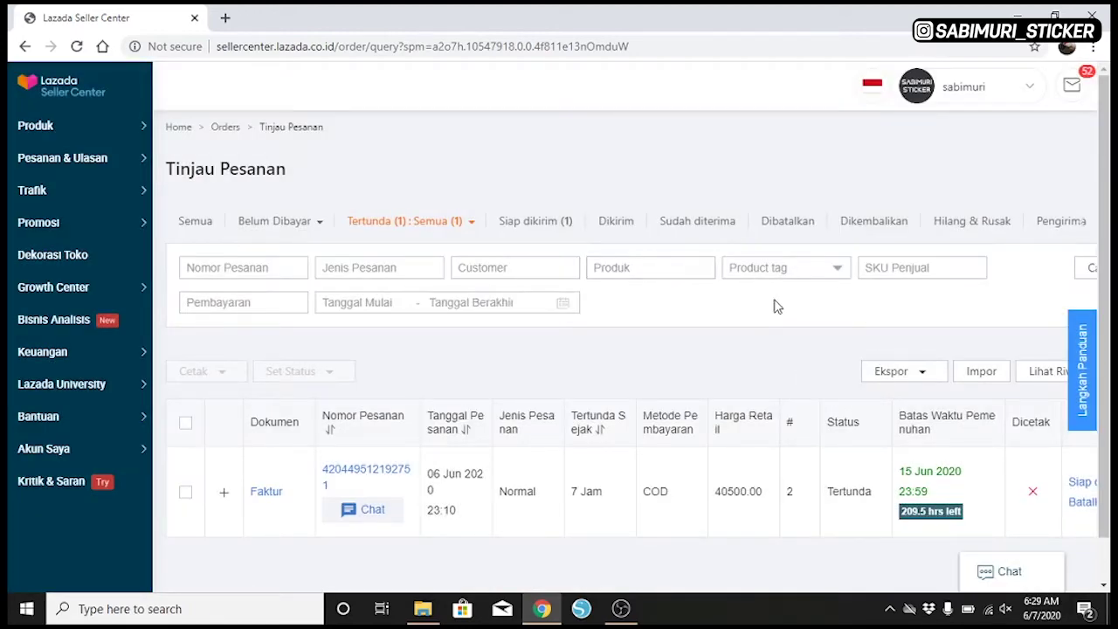
{"action": "key", "text": "ctrl+minus"}
{"action": "key", "text": "ctrl+minus"}
{"action": "key", "text": "ctrl+0"}
{"action": "mouse_move", "coordinate": [408, 221]}
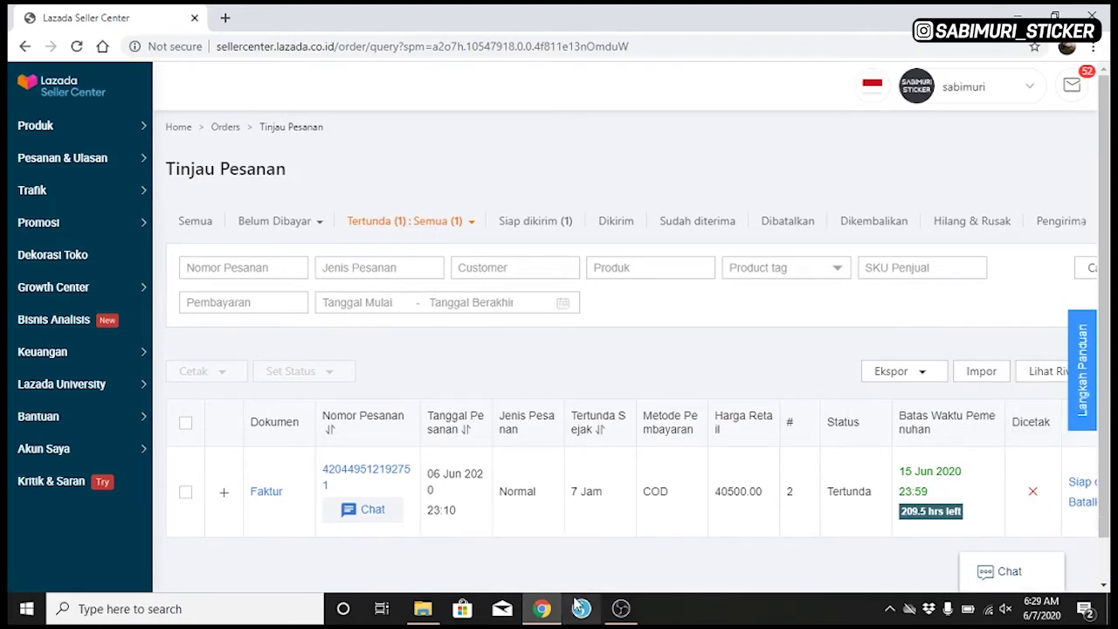
- Start Siap dikirim processing for the pending COD order and save its invoice number as 2020-14
{"action": "scroll", "coordinate": [1107, 271], "scroll_direction": "down", "scroll_amount": 1}
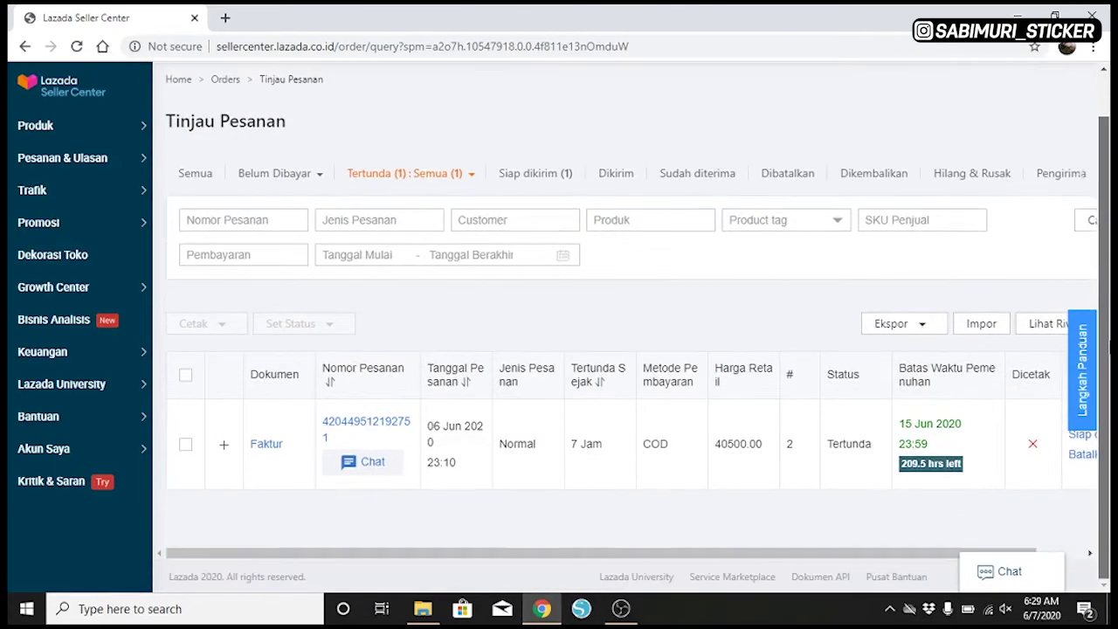
{"action": "left_click_drag", "start_coordinate": [341, 552], "coordinate": [559, 556]}
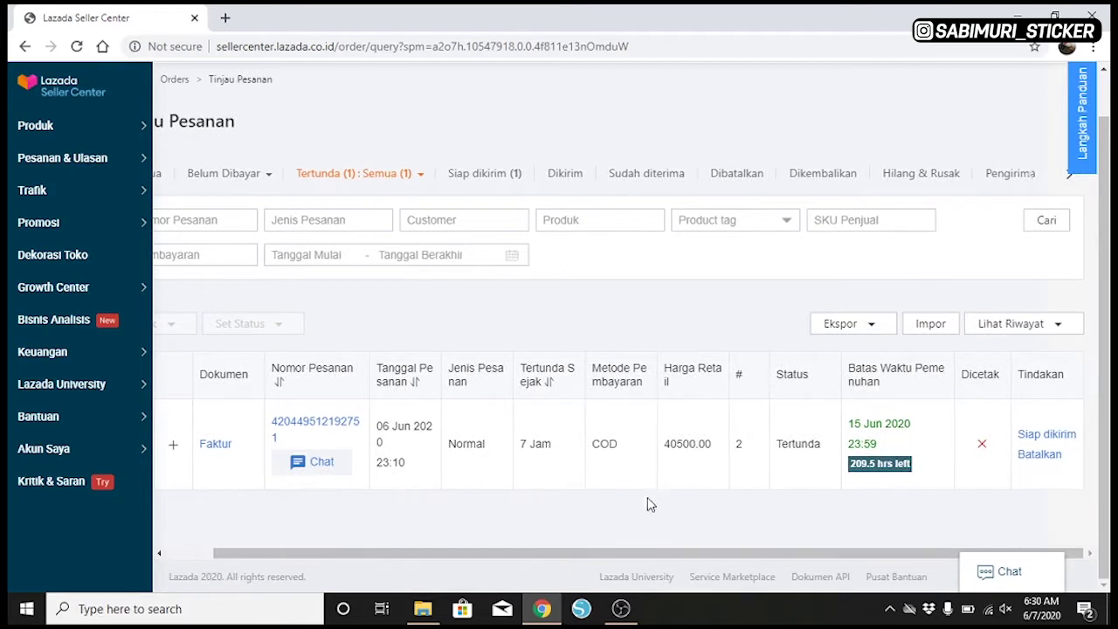
{"action": "left_click", "coordinate": [1057, 437]}
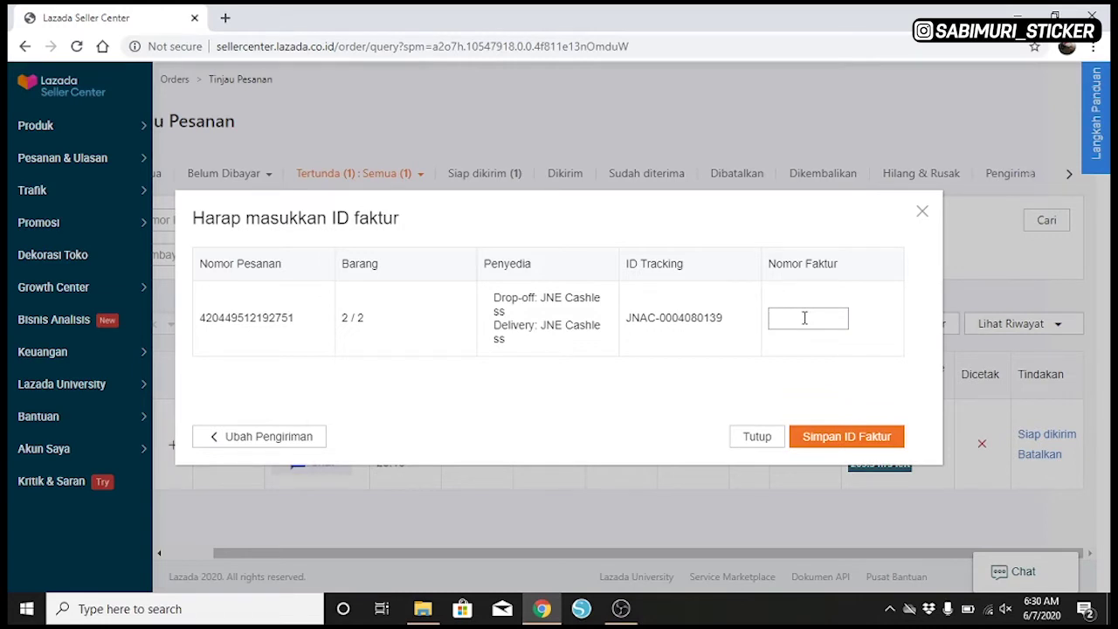
{"action": "type", "text": "2020-14"}
{"action": "left_click", "coordinate": [861, 444]}
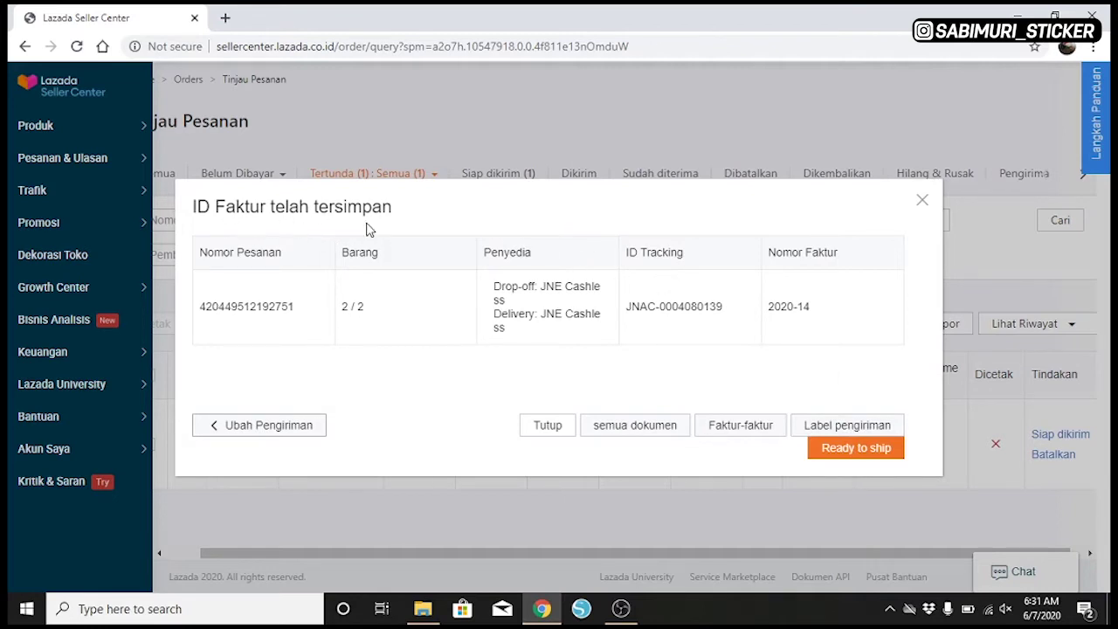
- Bring up the print preview of the order's shipping label (Label pengiriman)
{"action": "triple_click", "coordinate": [790, 202]}
{"action": "left_click", "coordinate": [817, 397]}
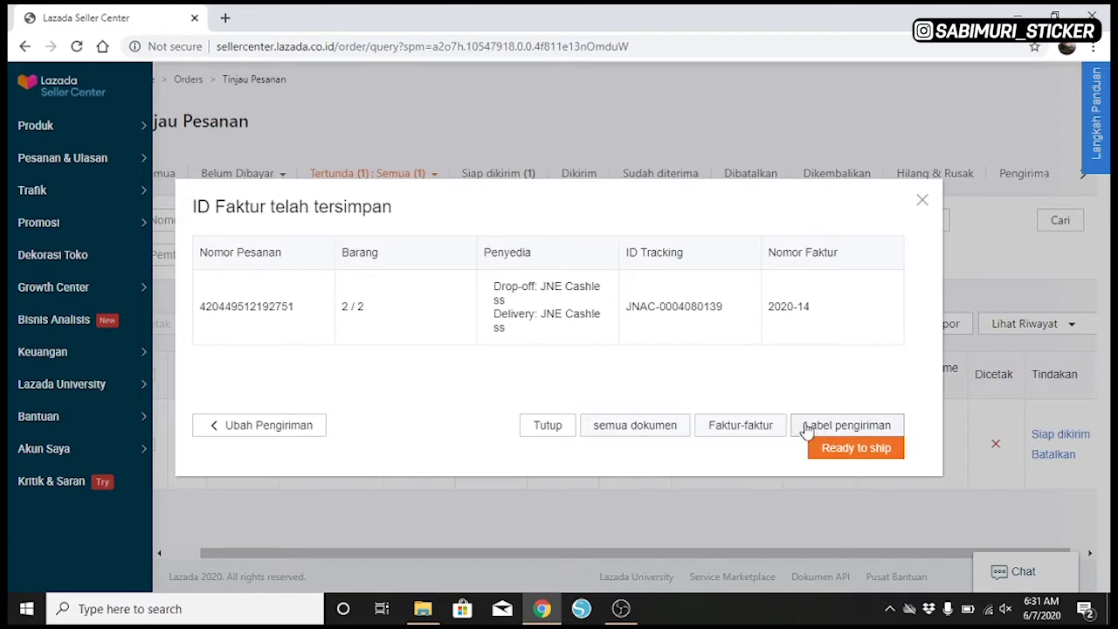
{"action": "left_click", "coordinate": [855, 428]}
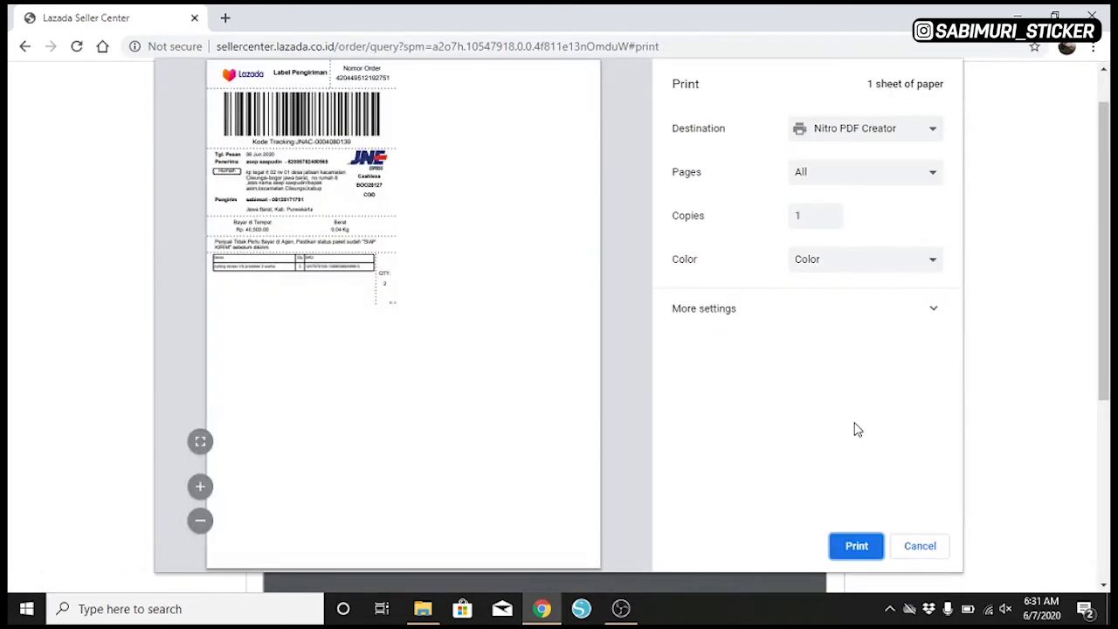
- Configure the label print with 300 dpi quality, A6 paper size and Default scale
{"action": "left_click", "coordinate": [921, 312]}
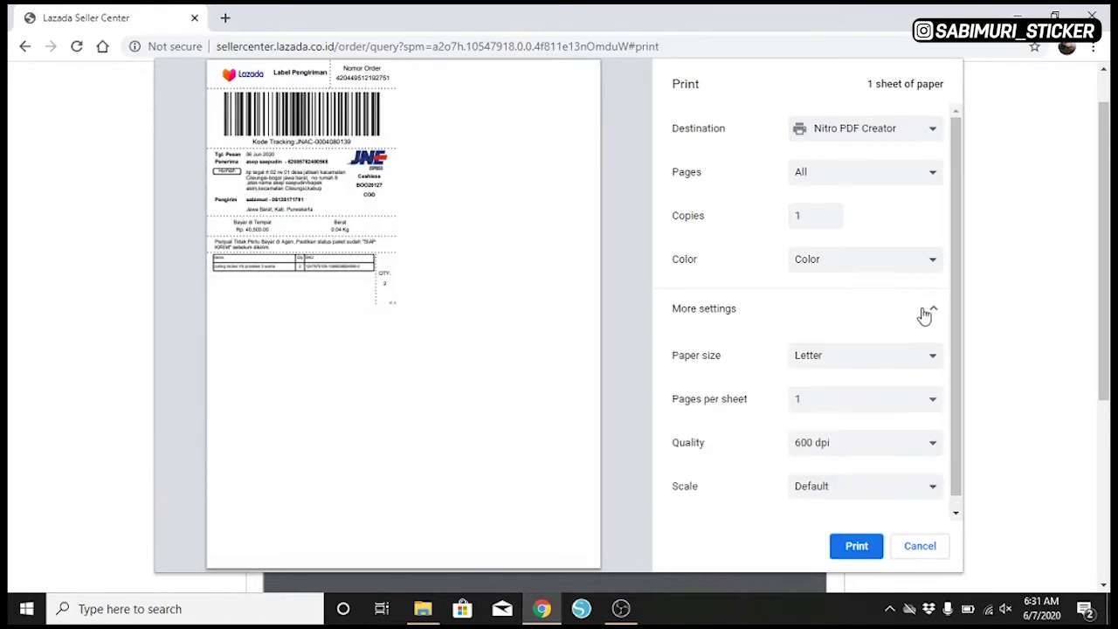
{"action": "left_click", "coordinate": [865, 444]}
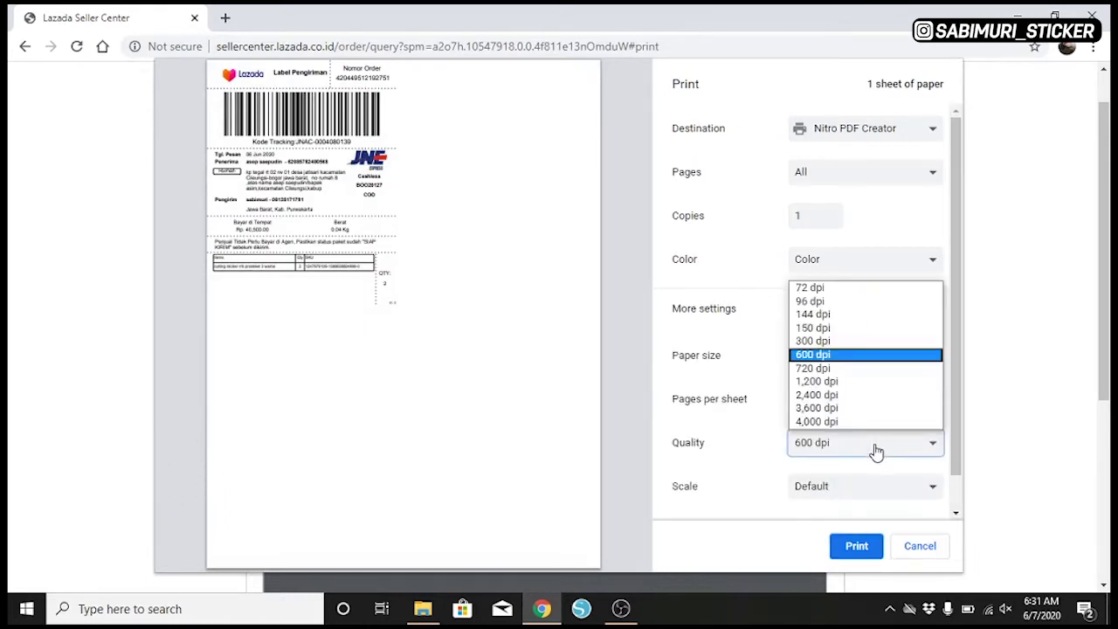
{"action": "left_click", "coordinate": [817, 341]}
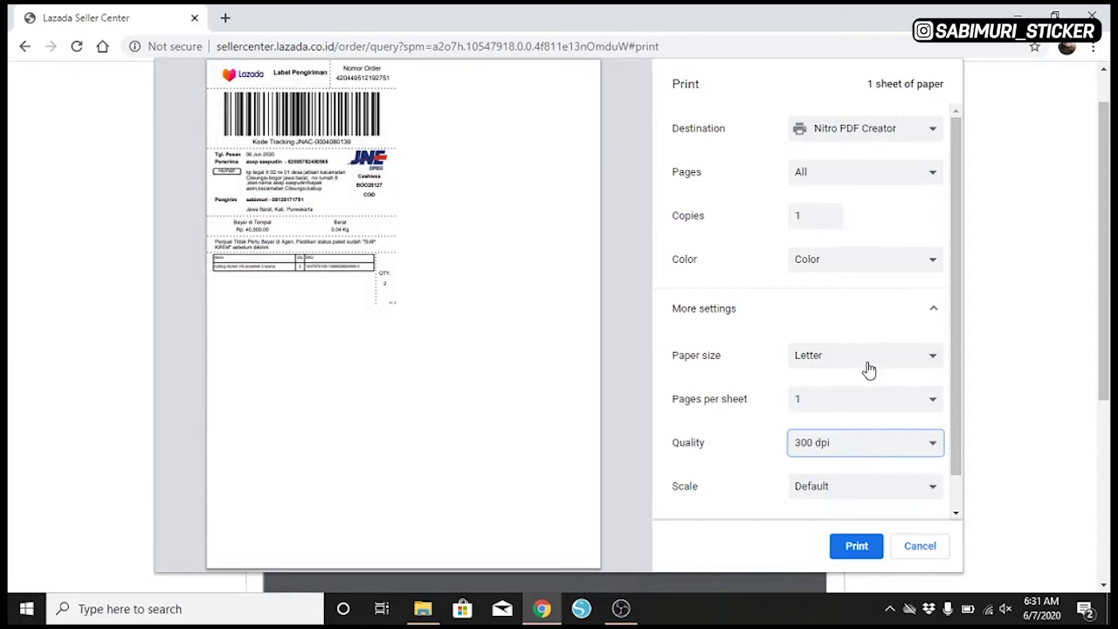
{"action": "left_click", "coordinate": [867, 358]}
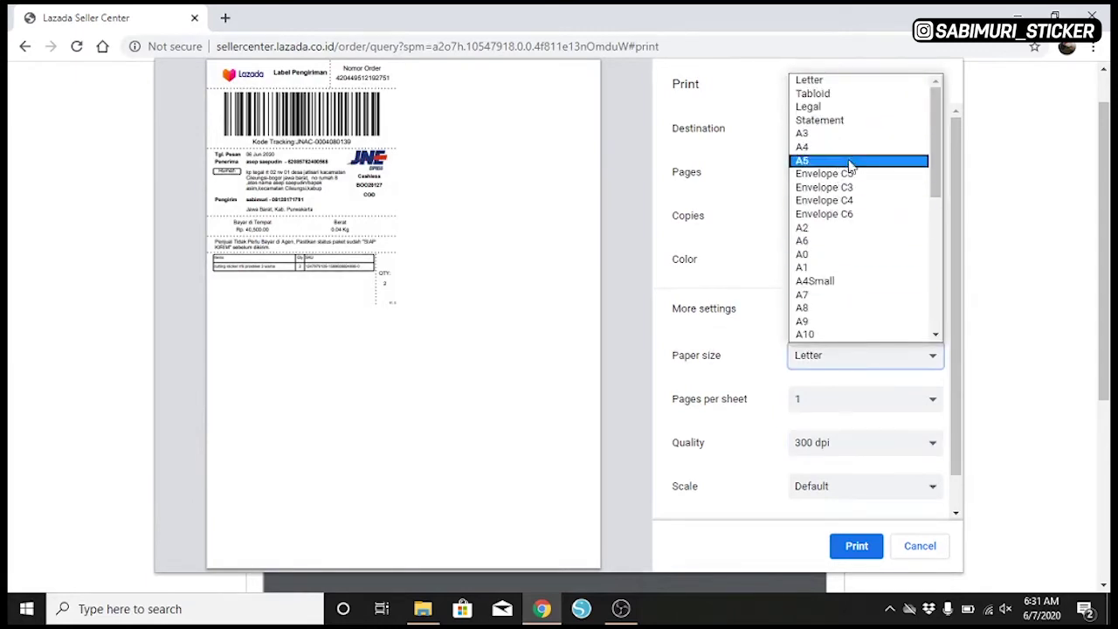
{"action": "left_click", "coordinate": [869, 241]}
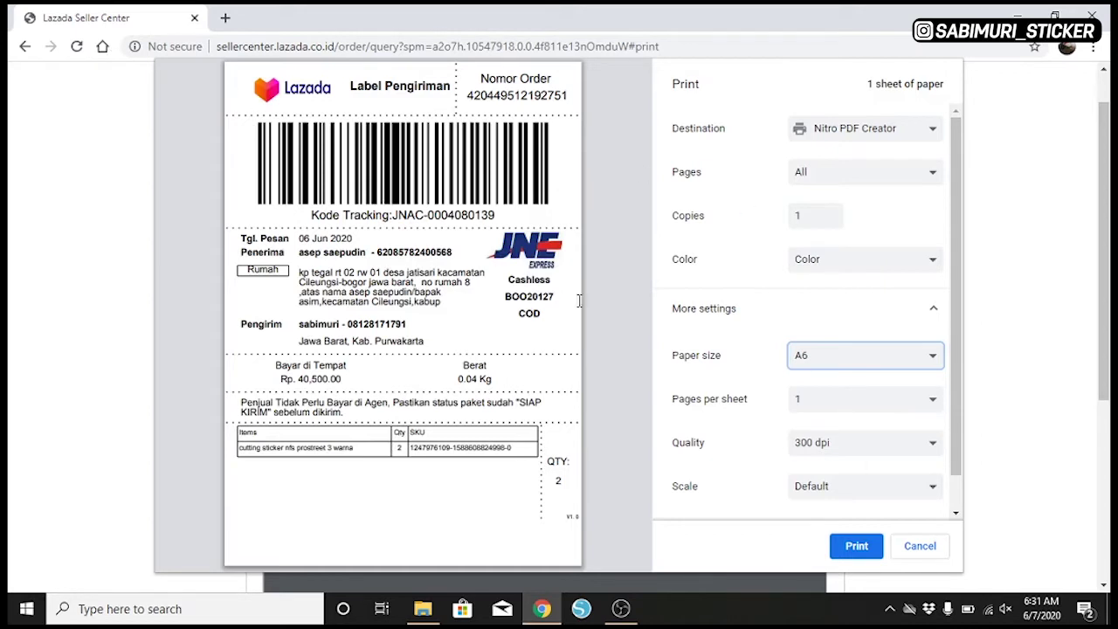
{"action": "left_click_drag", "start_coordinate": [956, 425], "coordinate": [964, 490]}
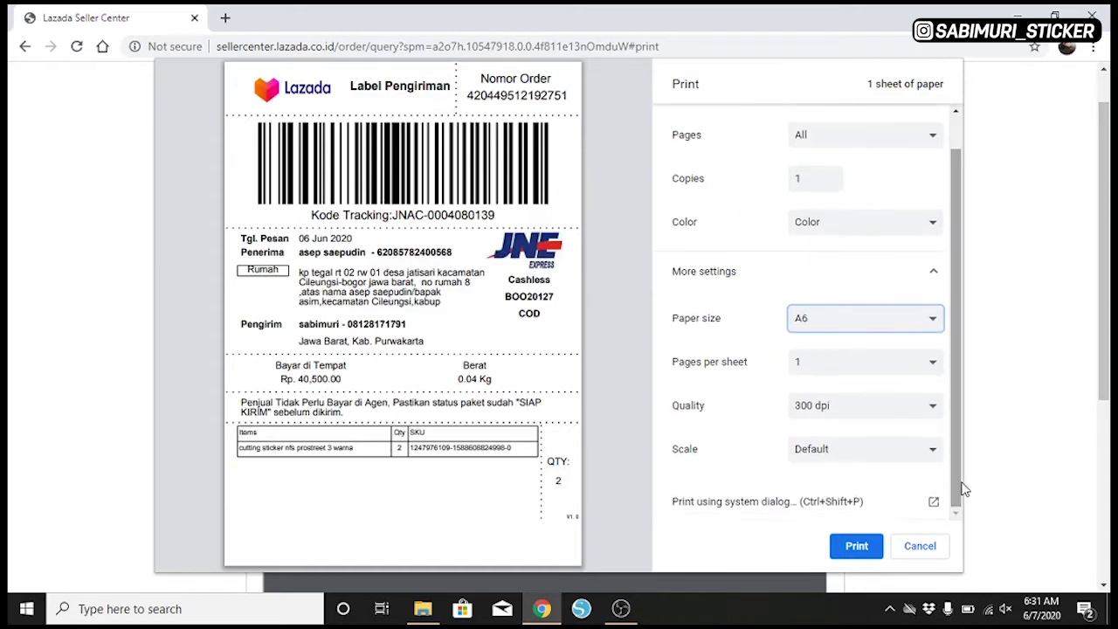
{"action": "left_click", "coordinate": [932, 450]}
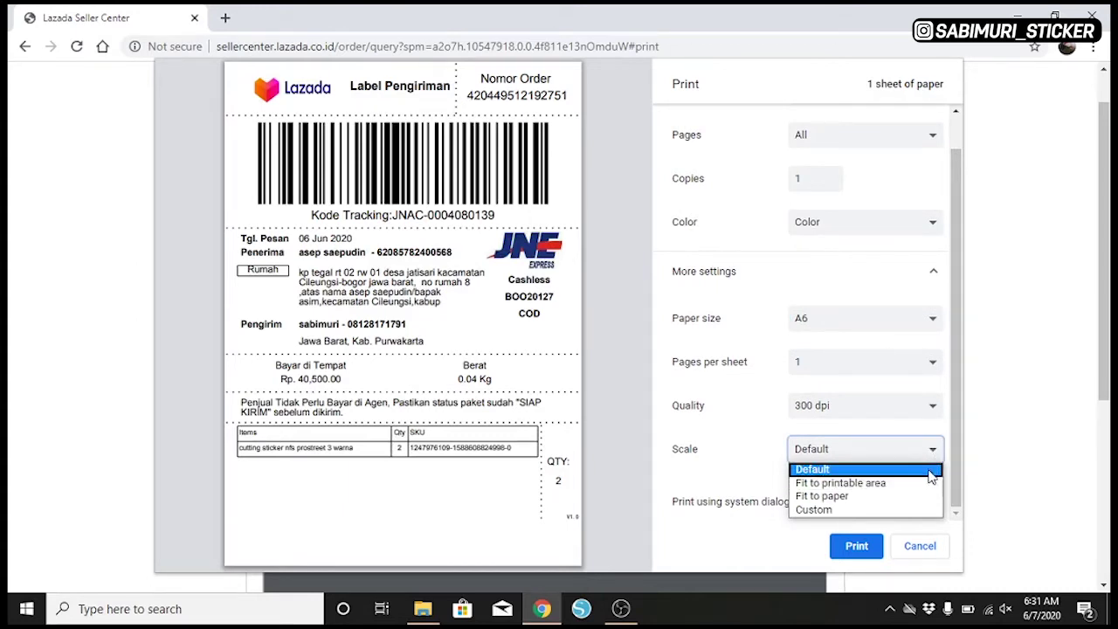
{"action": "left_click", "coordinate": [907, 470]}
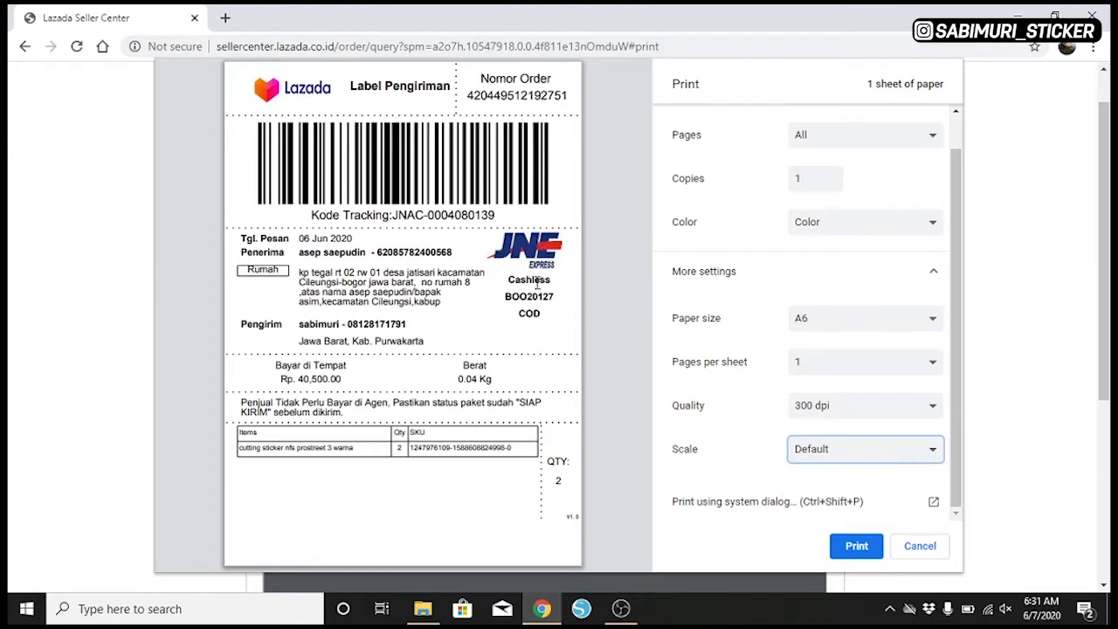
- Examine the shipping label's seller payment note, recipient address, sender details and tracking code
{"action": "left_click_drag", "start_coordinate": [242, 400], "coordinate": [367, 417]}
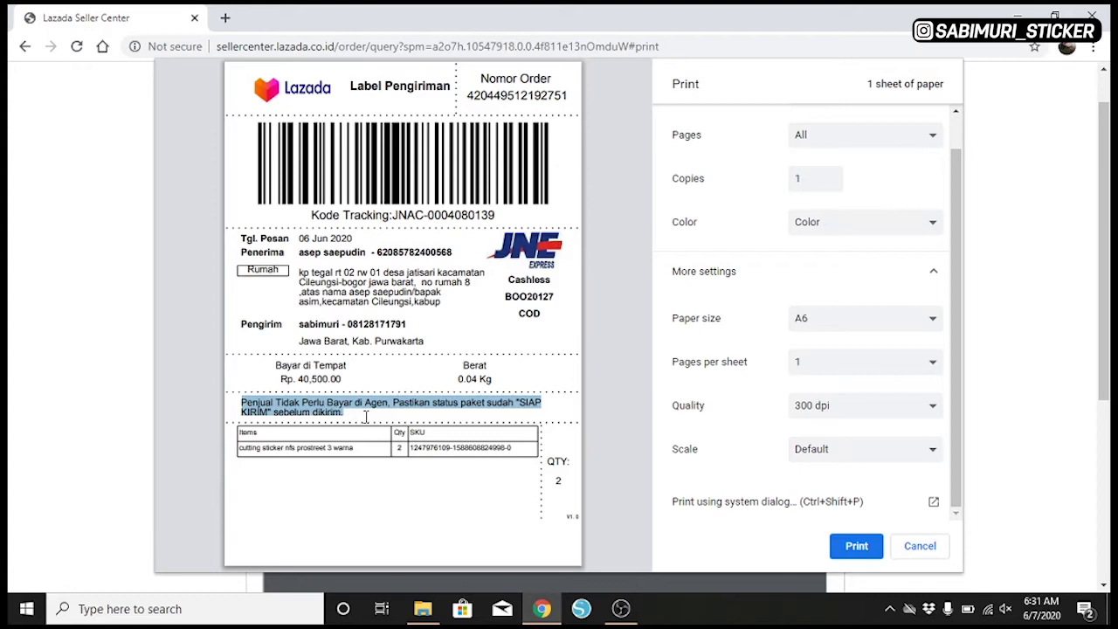
{"action": "left_click", "coordinate": [479, 341]}
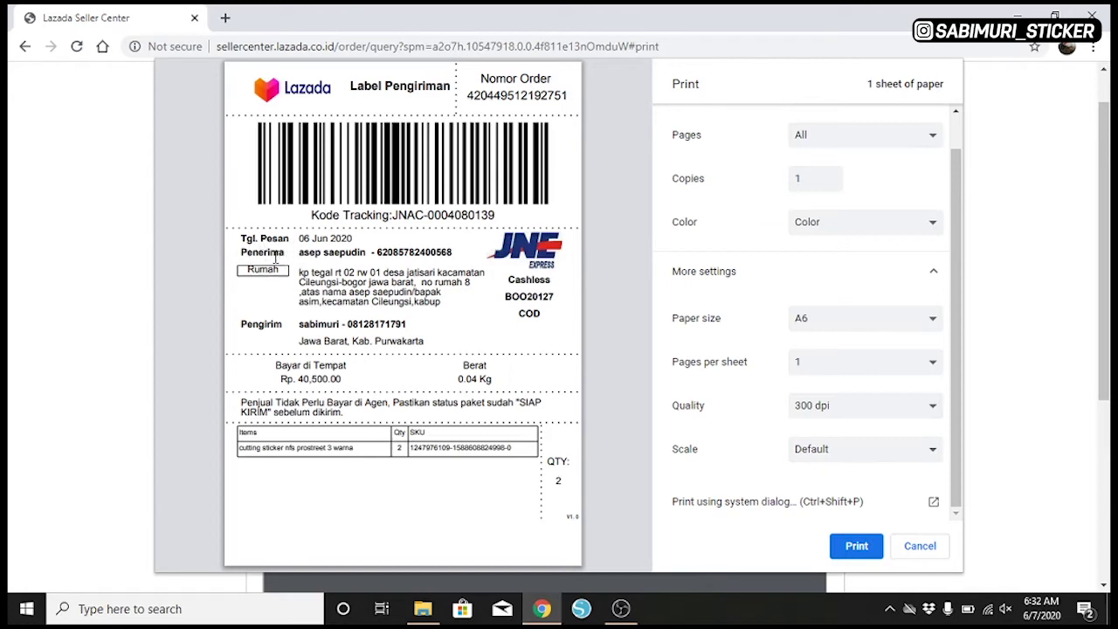
{"action": "left_click_drag", "start_coordinate": [304, 274], "coordinate": [454, 300]}
{"action": "left_click_drag", "start_coordinate": [299, 325], "coordinate": [423, 329]}
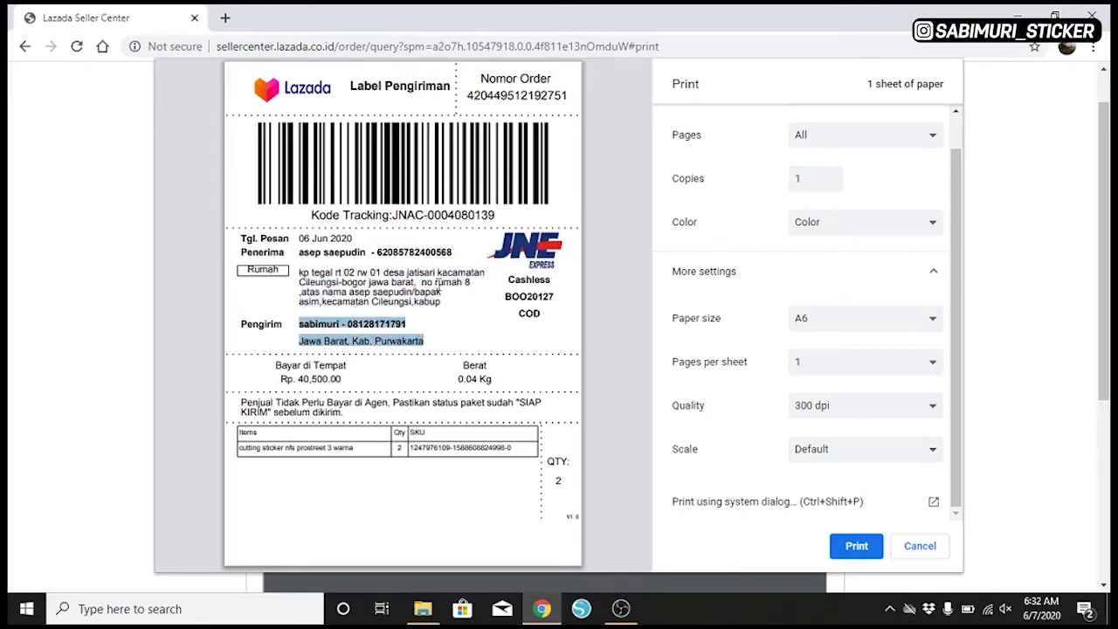
{"action": "left_click", "coordinate": [436, 277]}
{"action": "left_click_drag", "start_coordinate": [307, 215], "coordinate": [454, 215]}
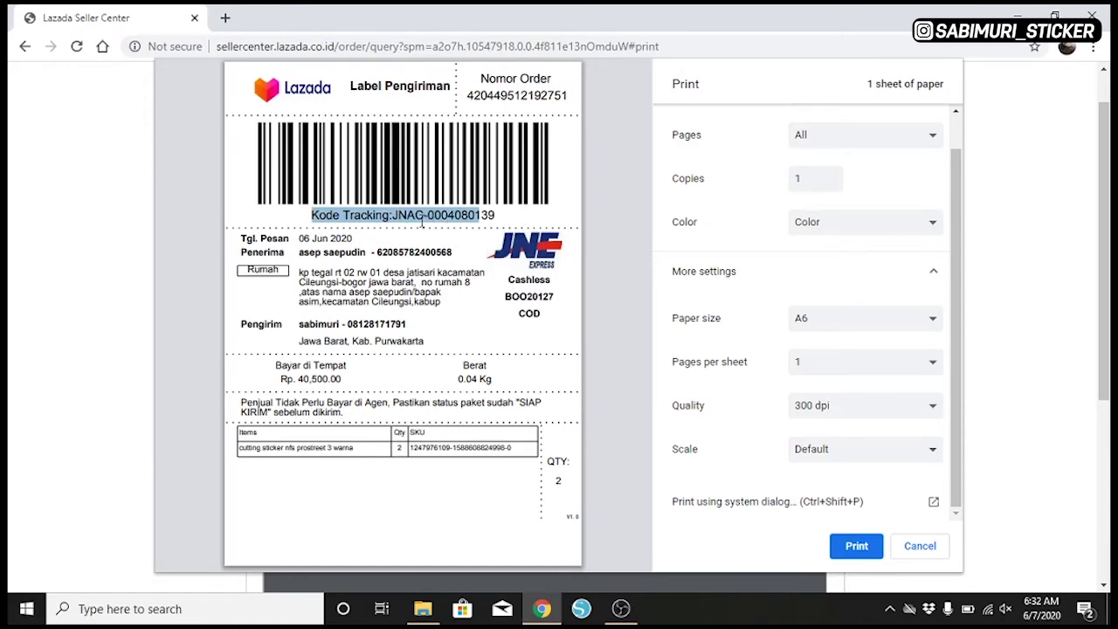
{"action": "left_click", "coordinate": [500, 216]}
{"action": "left_click_drag", "start_coordinate": [500, 217], "coordinate": [297, 214]}
{"action": "left_click", "coordinate": [404, 221]}
{"action": "left_click_drag", "start_coordinate": [397, 218], "coordinate": [513, 225]}
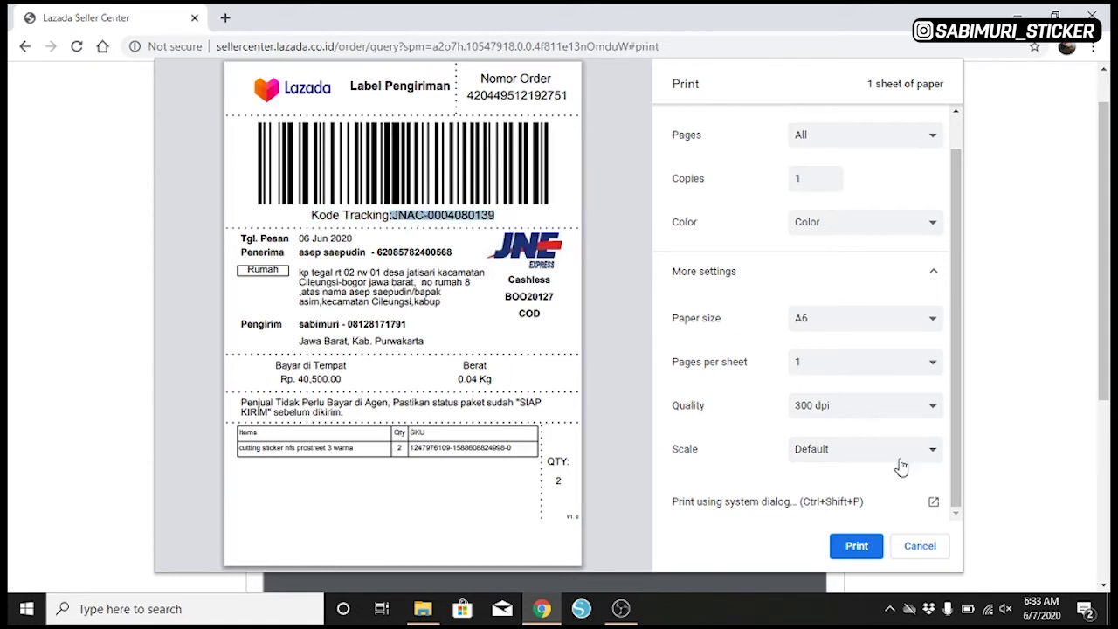
- Print the shipping label and finish the label page to return to the saved invoice dialog
{"action": "left_click", "coordinate": [857, 547]}
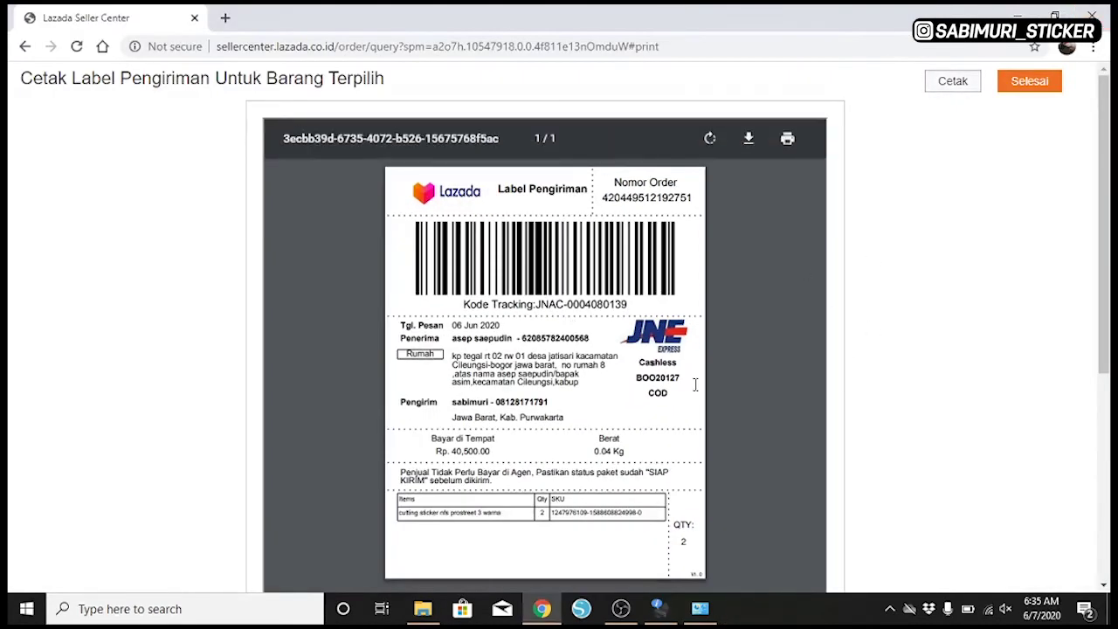
{"action": "left_click", "coordinate": [1037, 84]}
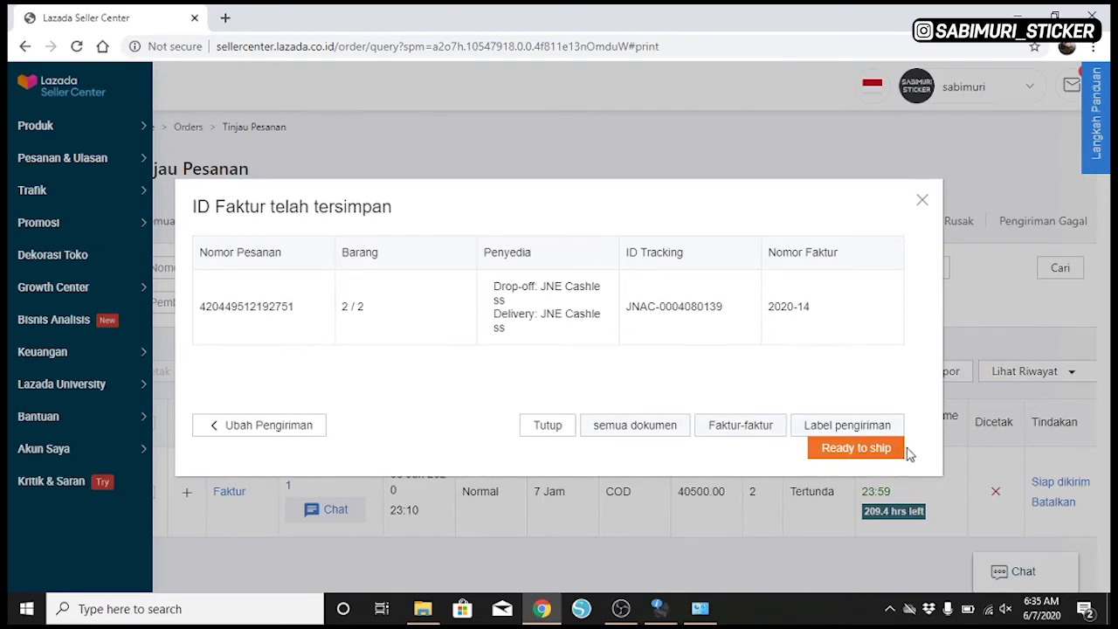
- Mark the invoiced order as ready to ship and dismiss the confirmation dialog
{"action": "left_click", "coordinate": [856, 449]}
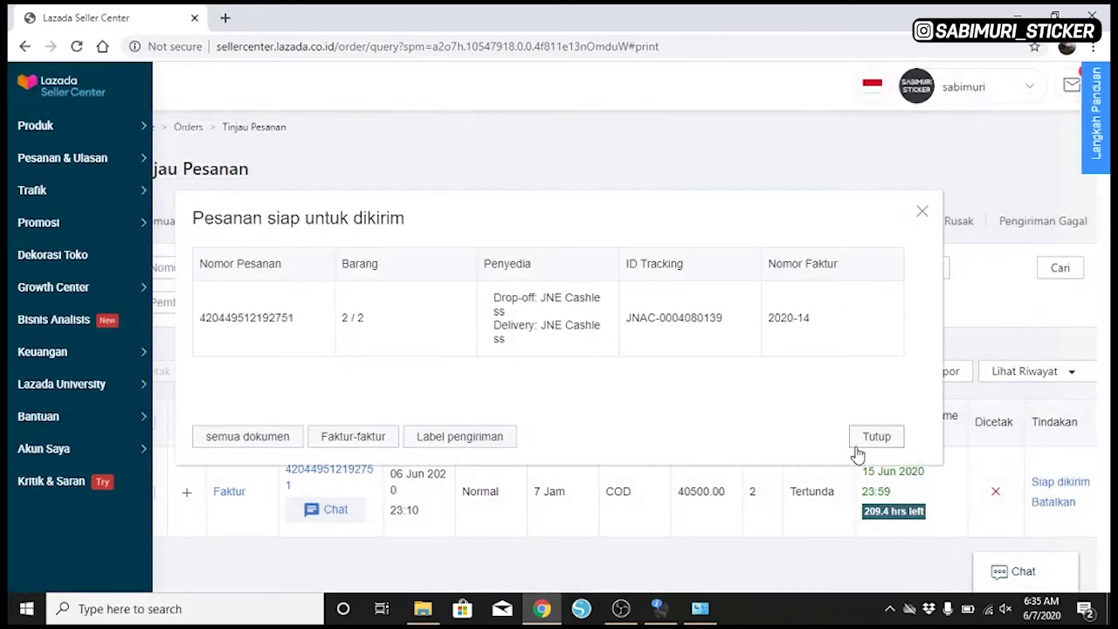
{"action": "left_click", "coordinate": [878, 441]}
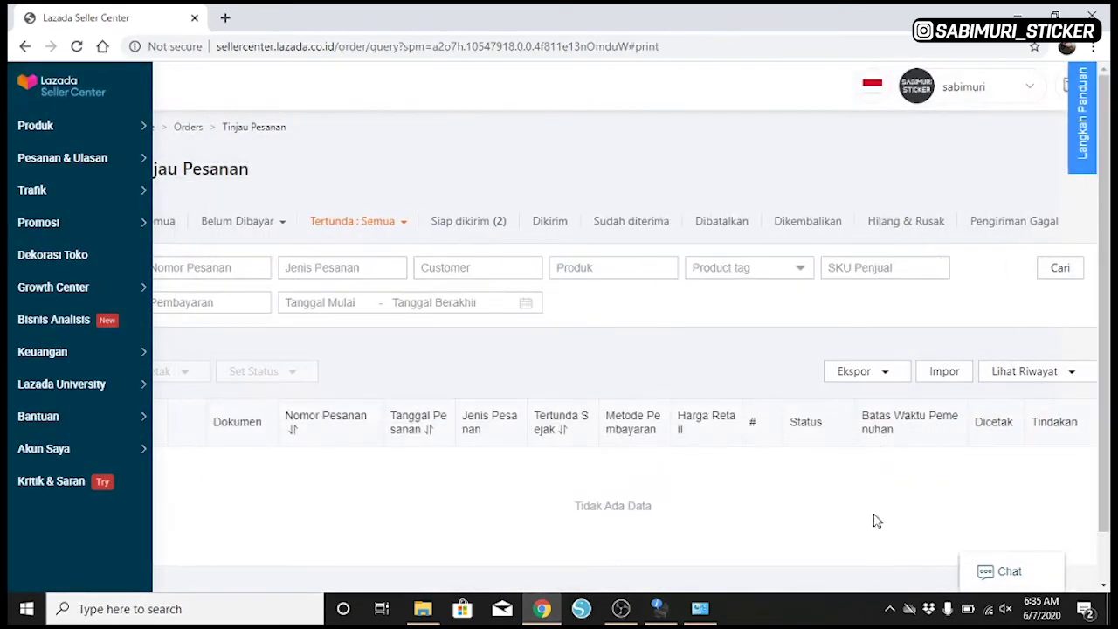
- List the Siap dikirim orders and check the shipment status of the COD order, closing its tracking details again
{"action": "scroll", "coordinate": [696, 416], "scroll_direction": "down", "scroll_amount": 1}
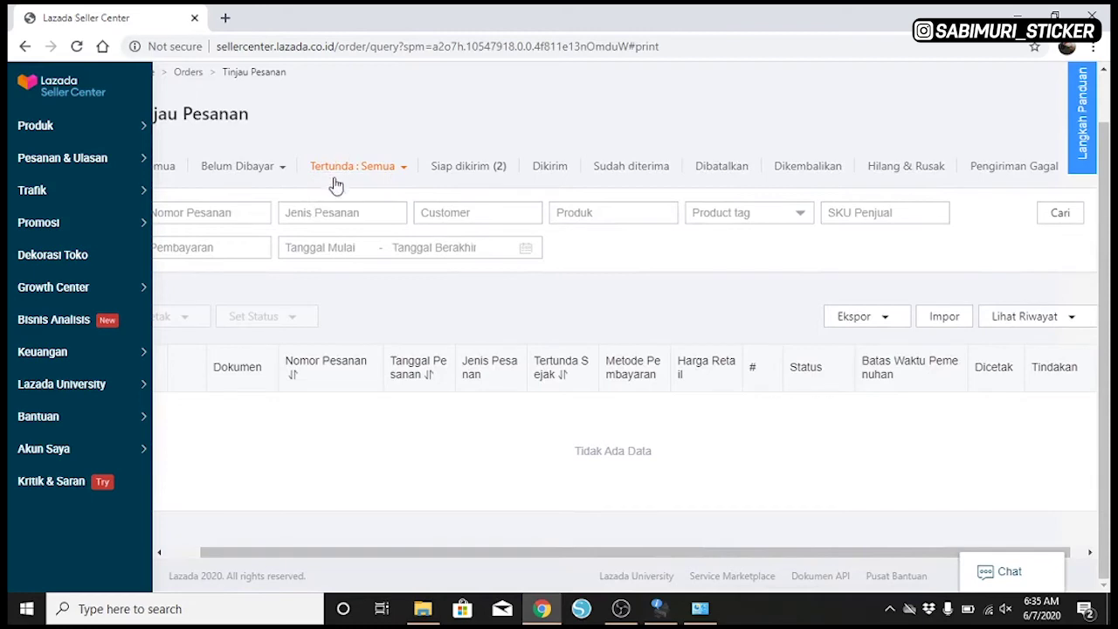
{"action": "left_click", "coordinate": [443, 167]}
{"action": "scroll", "coordinate": [489, 170], "scroll_direction": "down", "scroll_amount": 2}
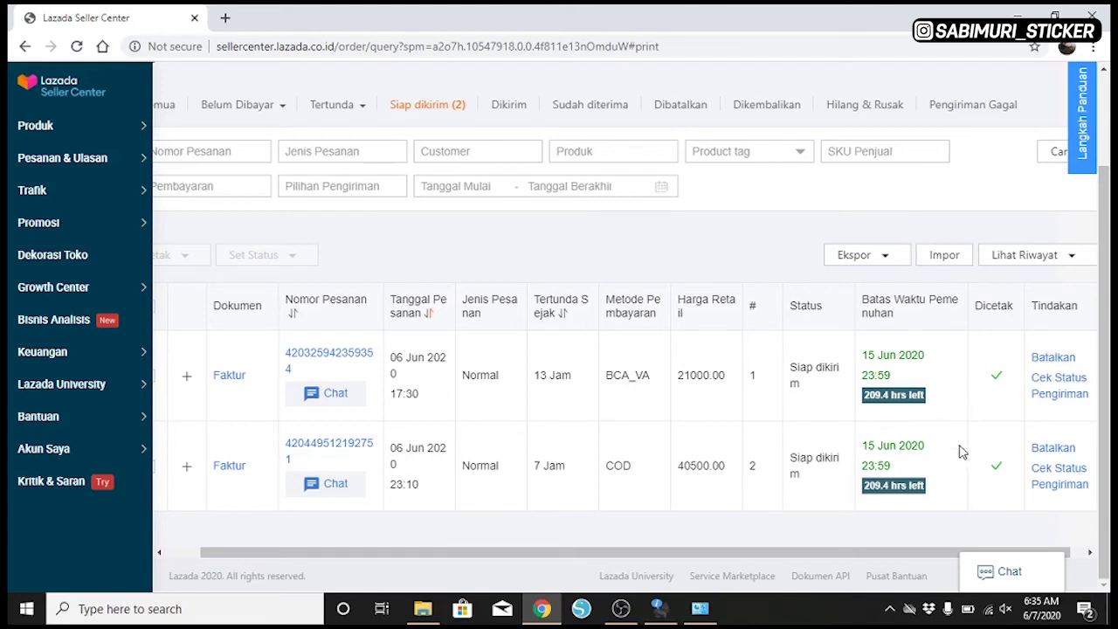
{"action": "left_click", "coordinate": [1059, 484]}
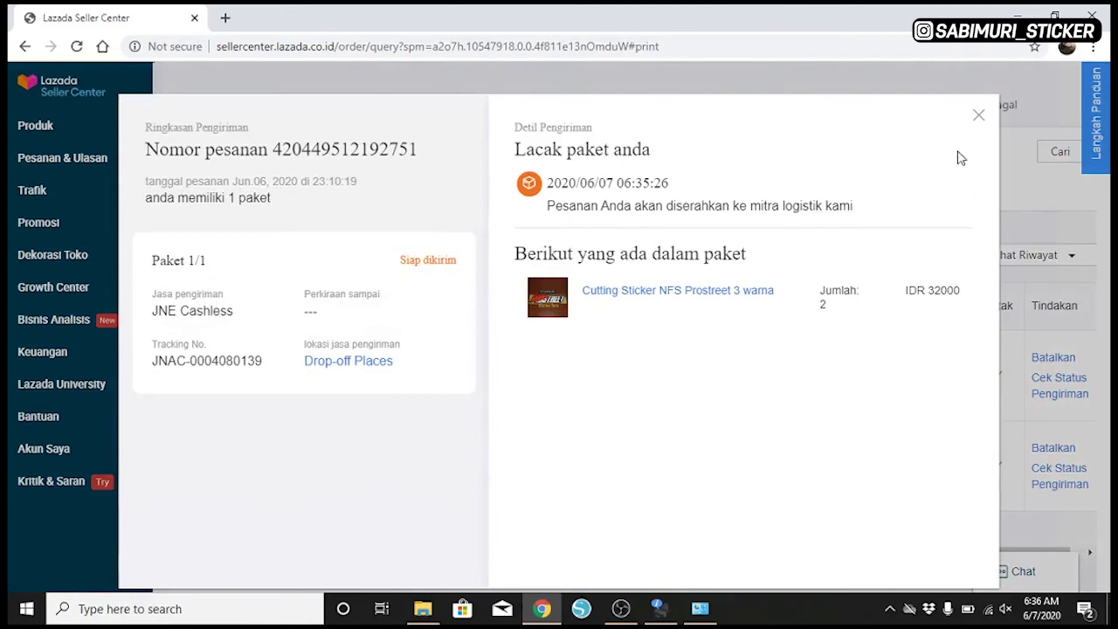
{"action": "left_click", "coordinate": [979, 118]}
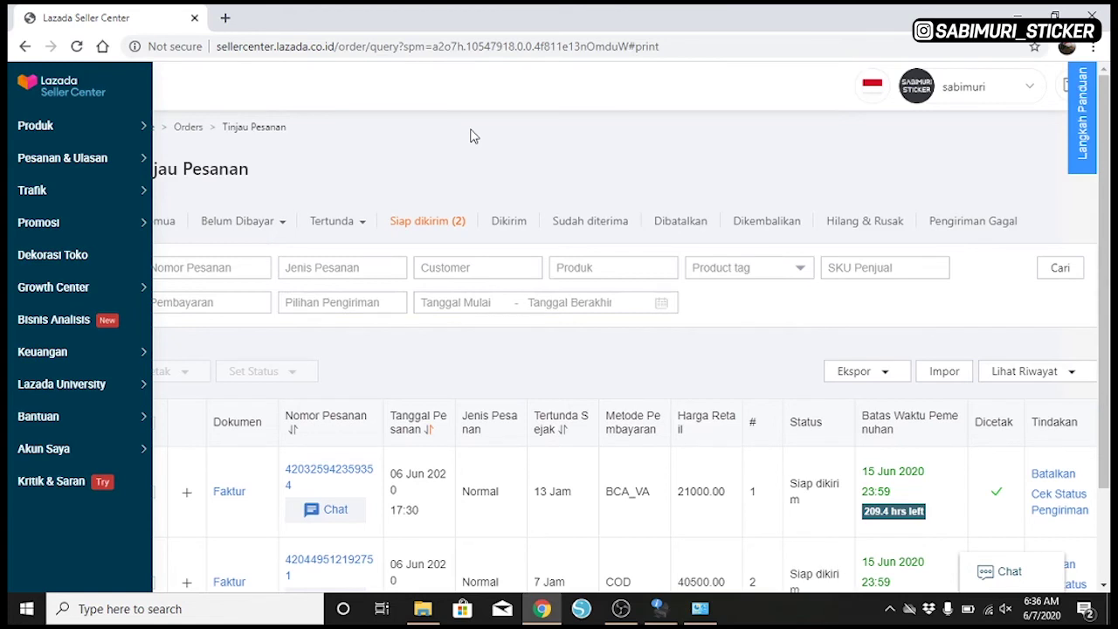
- Look through the Dikirim orders and the Sudah diterima orders
{"action": "left_click", "coordinate": [509, 224]}
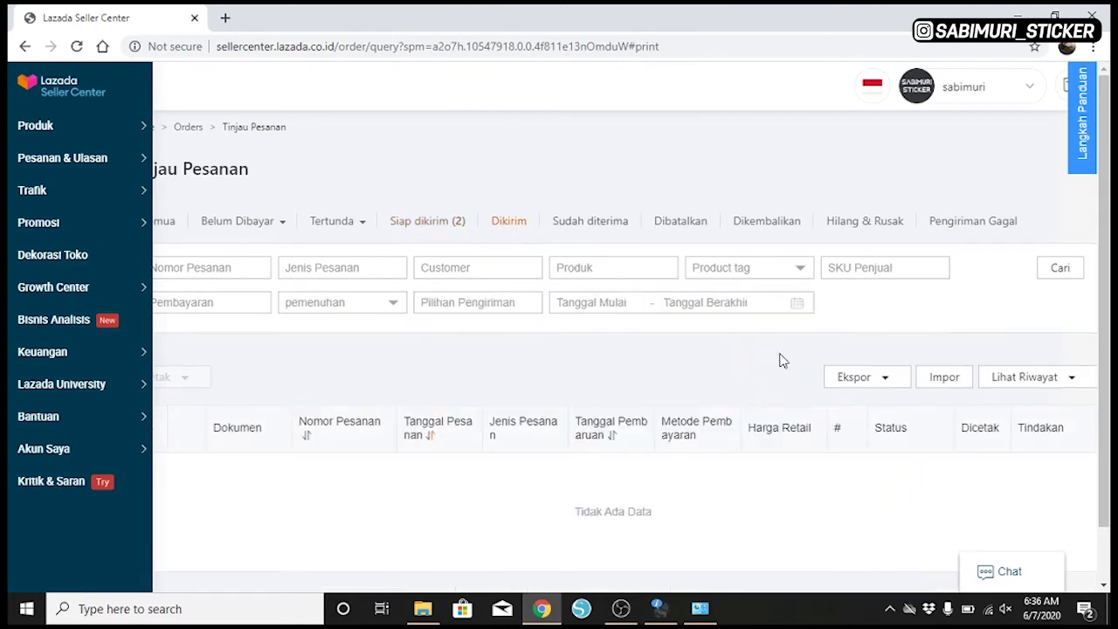
{"action": "scroll", "coordinate": [719, 354], "scroll_direction": "down", "scroll_amount": 1}
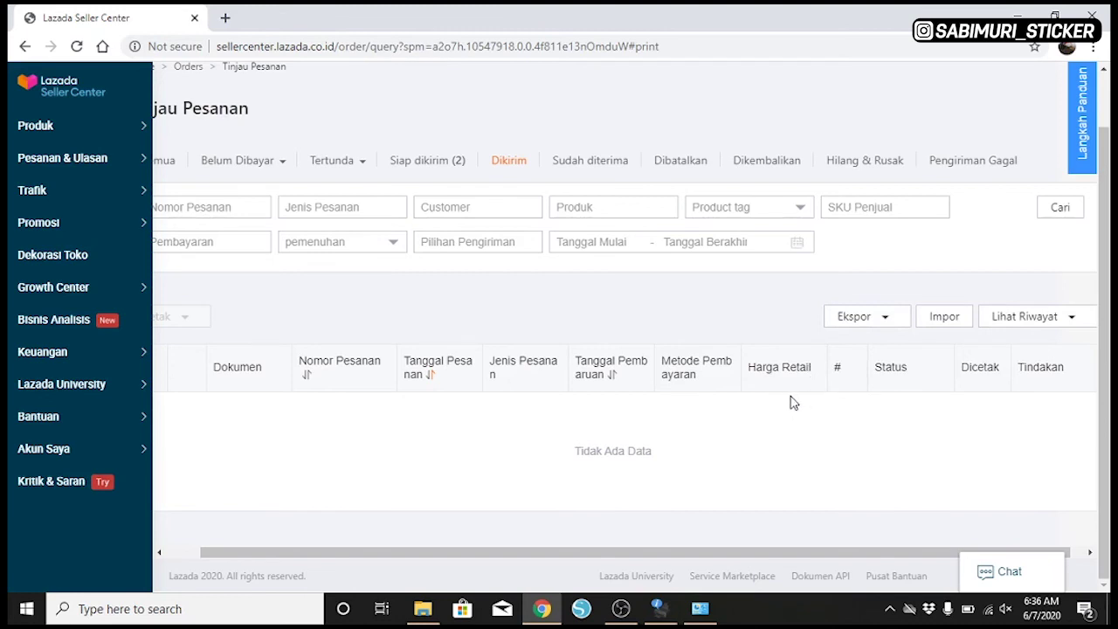
{"action": "left_click", "coordinate": [582, 166]}
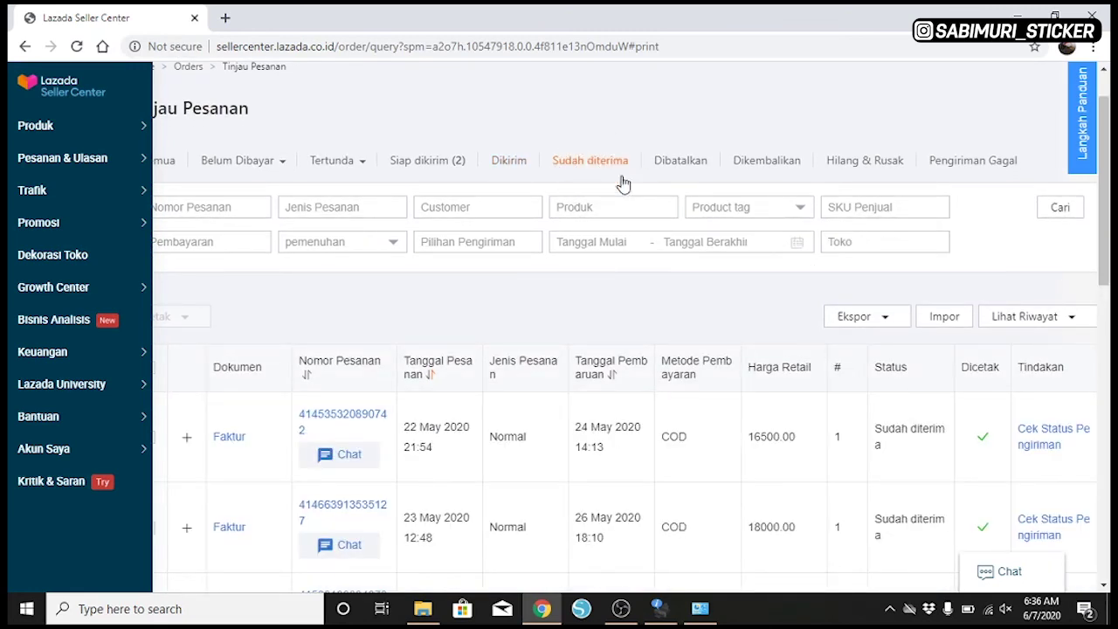
{"action": "scroll", "coordinate": [623, 183], "scroll_direction": "down", "scroll_amount": 5}
{"action": "scroll", "coordinate": [737, 262], "scroll_direction": "up", "scroll_amount": 4}
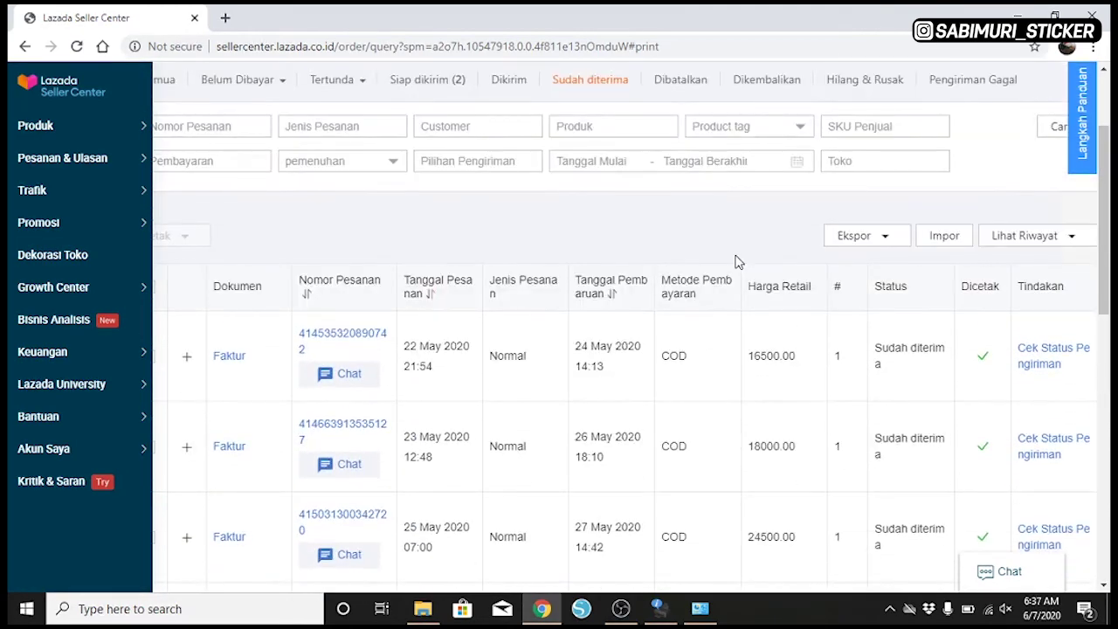
{"action": "scroll", "coordinate": [736, 261], "scroll_direction": "up", "scroll_amount": 2}
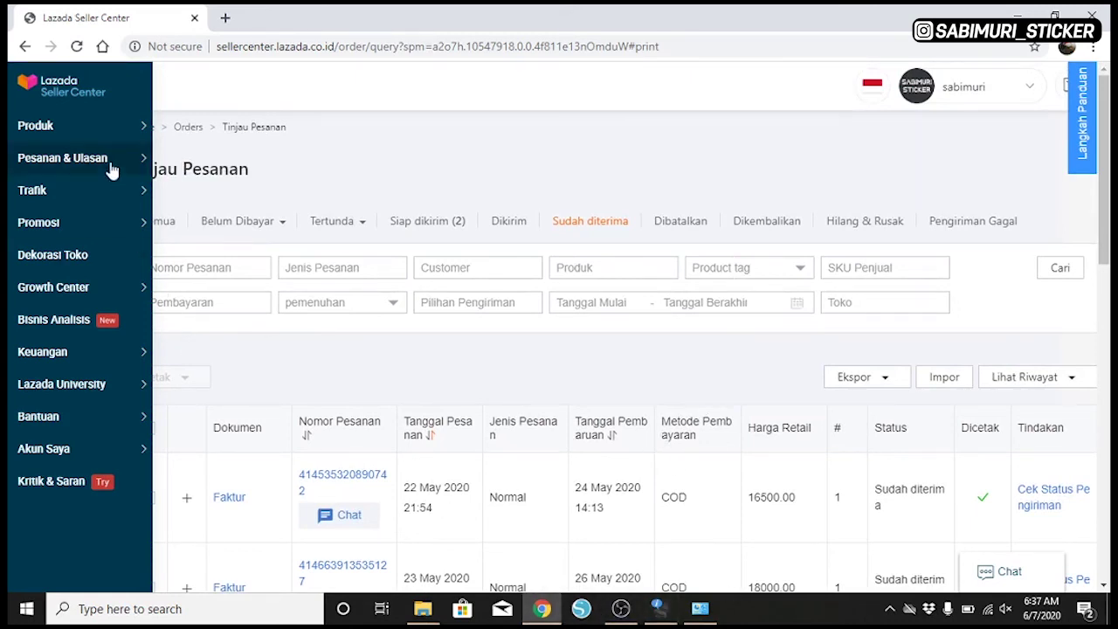
- Return to the Siap dikirim order list and review its orders
{"action": "mouse_move", "coordinate": [111, 170]}
{"action": "scroll", "coordinate": [648, 278], "scroll_direction": "down", "scroll_amount": 3}
{"action": "scroll", "coordinate": [467, 225], "scroll_direction": "up", "scroll_amount": 3}
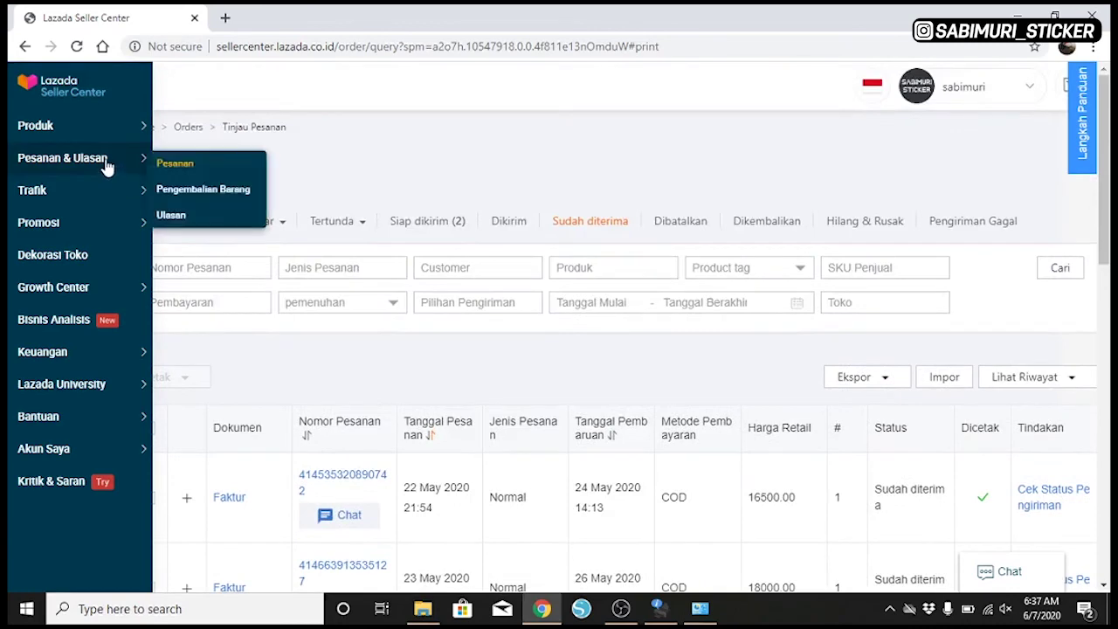
{"action": "left_click", "coordinate": [400, 229]}
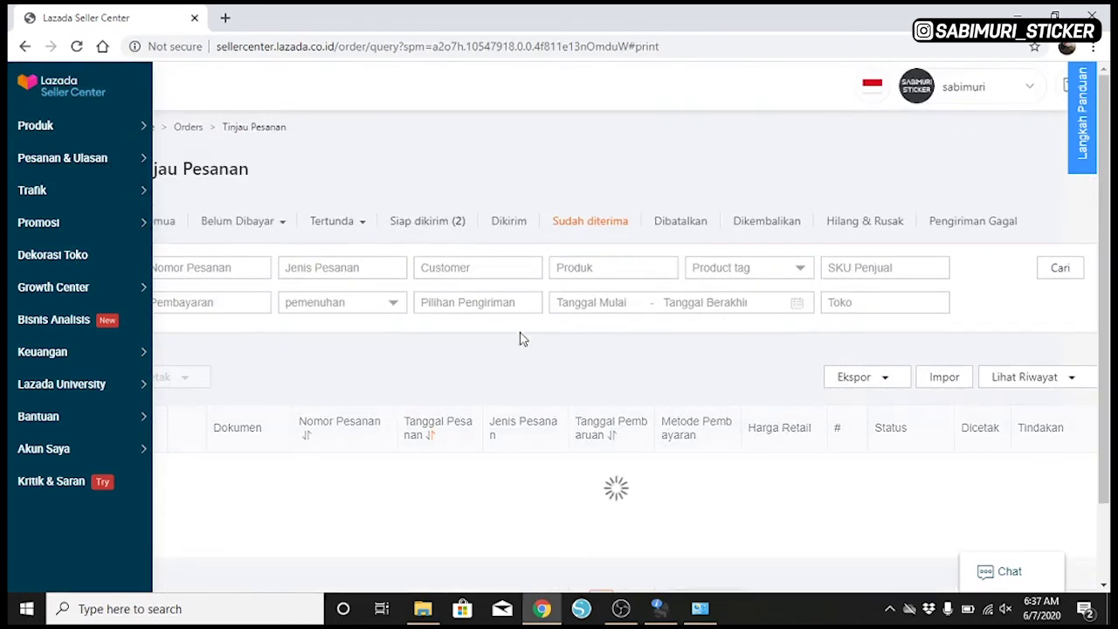
{"action": "scroll", "coordinate": [522, 339], "scroll_direction": "down", "scroll_amount": 1}
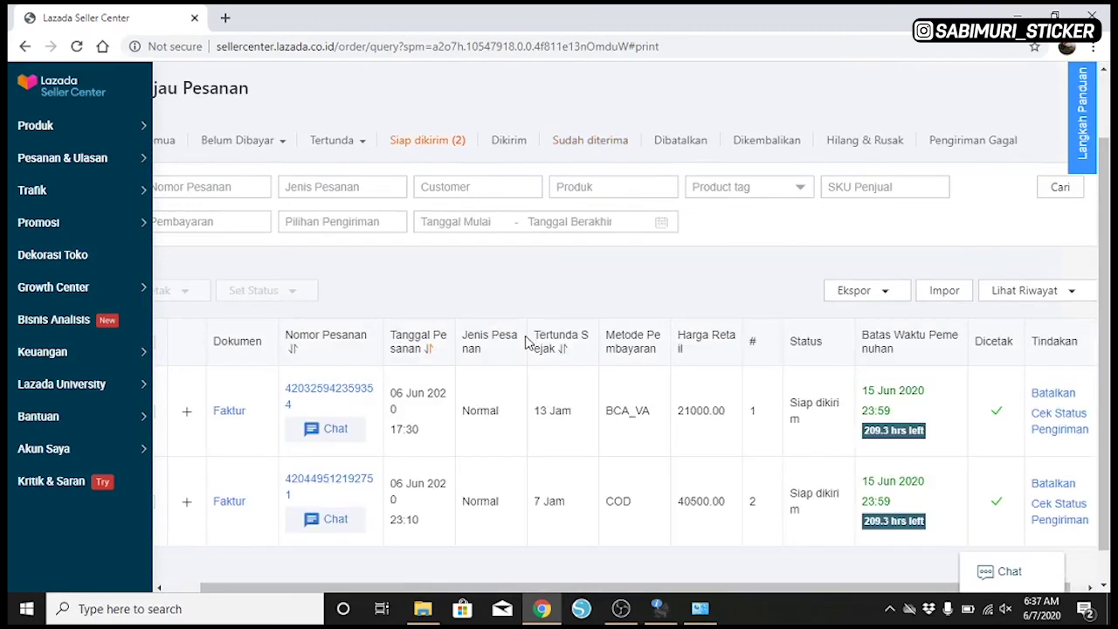
{"action": "scroll", "coordinate": [544, 351], "scroll_direction": "down", "scroll_amount": 1}
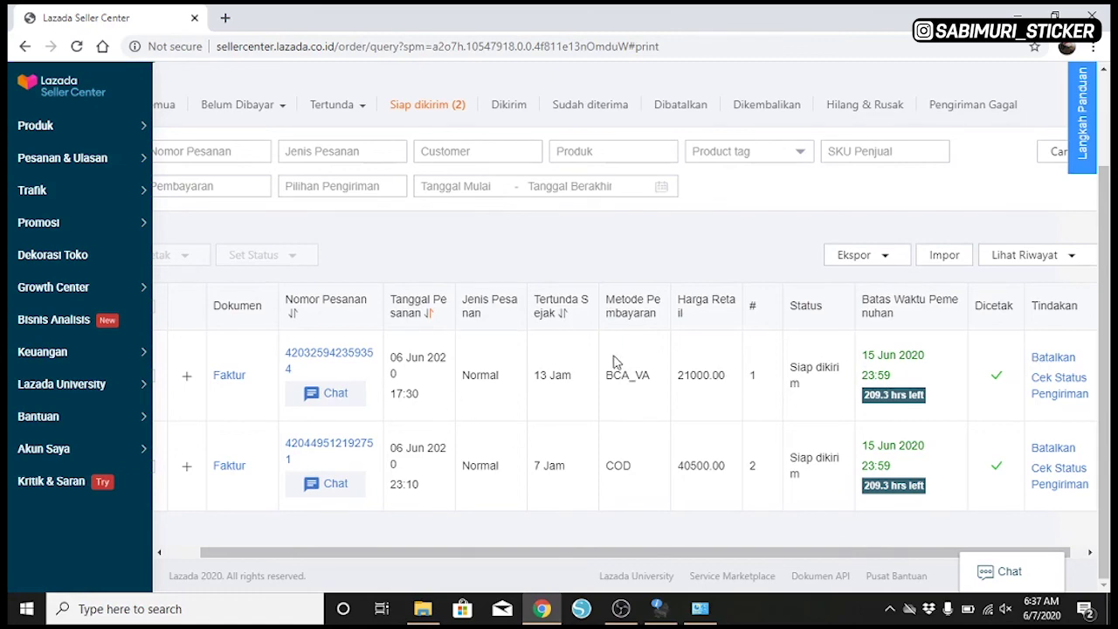
{"action": "scroll", "coordinate": [537, 220], "scroll_direction": "up", "scroll_amount": 2}
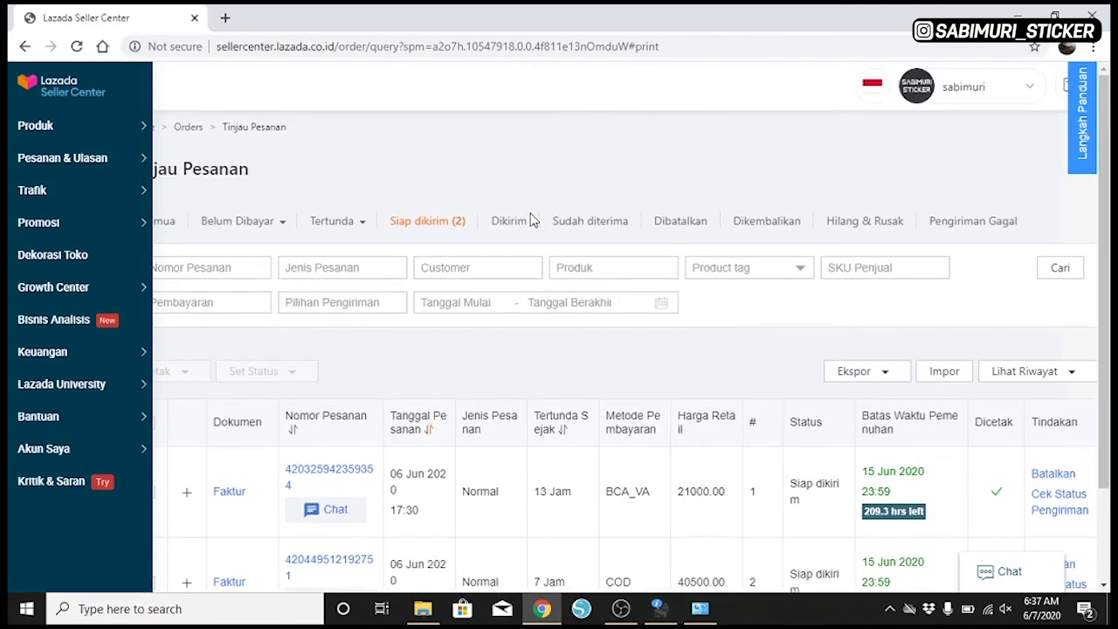